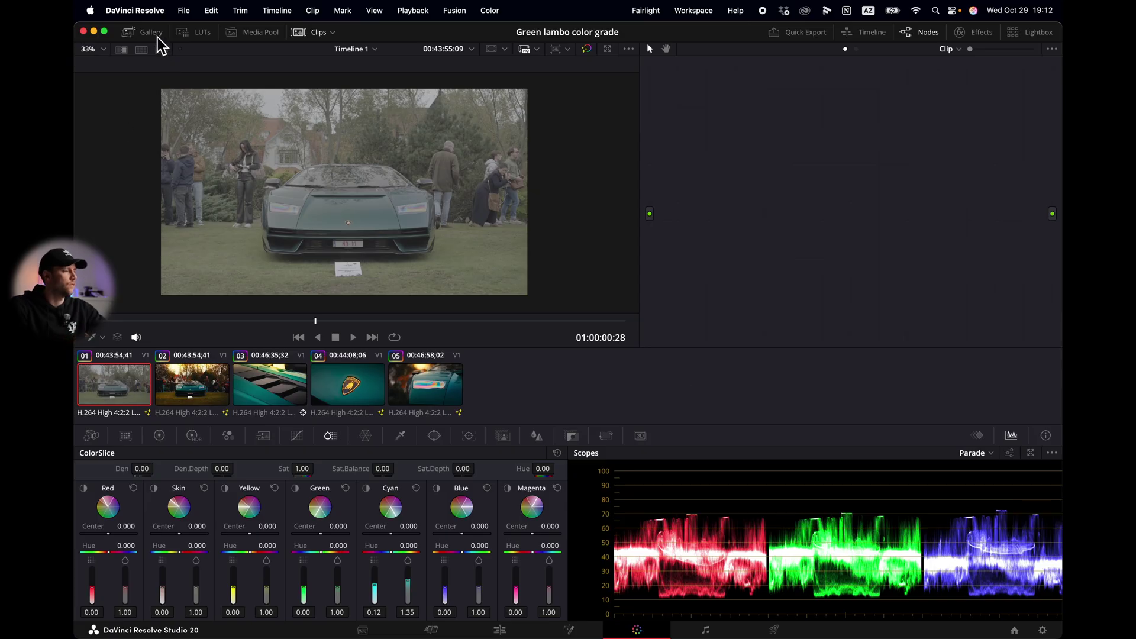
- Apply the saved PowerGrade still's node tree from the Gallery to the Lamborghini clip
left_click(155, 35)
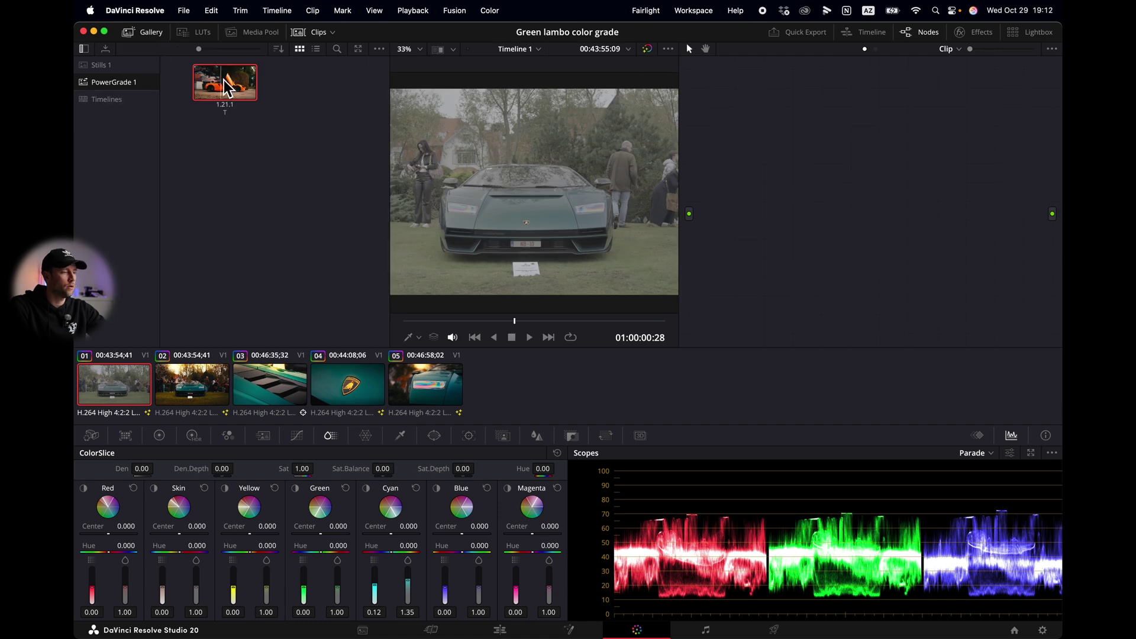
left_click_drag(224, 81, 756, 204)
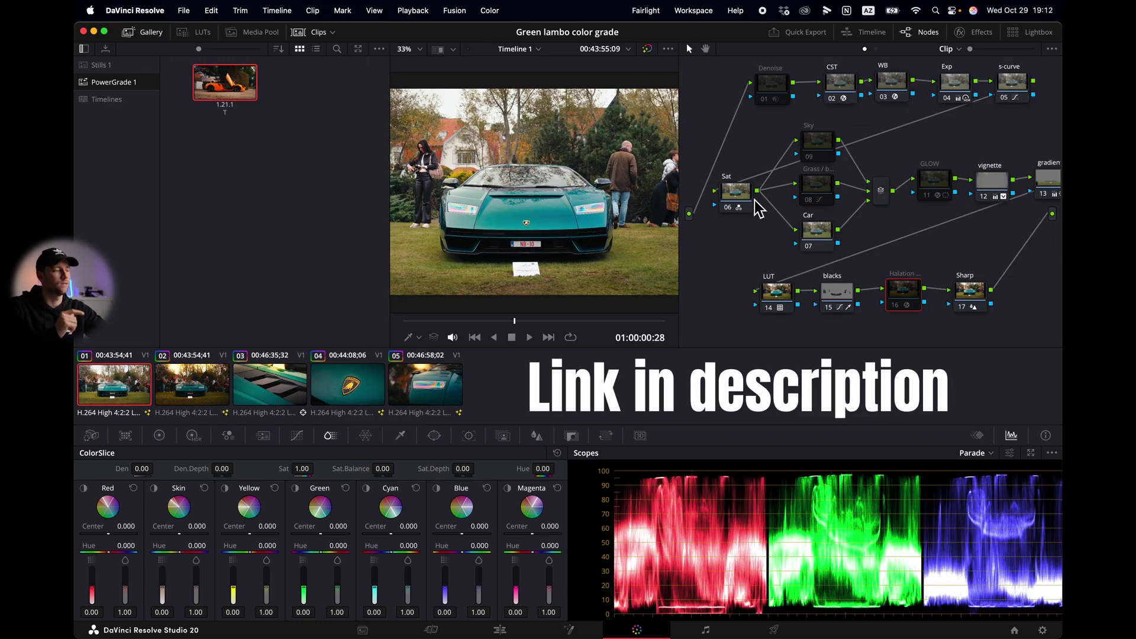
left_click(142, 32)
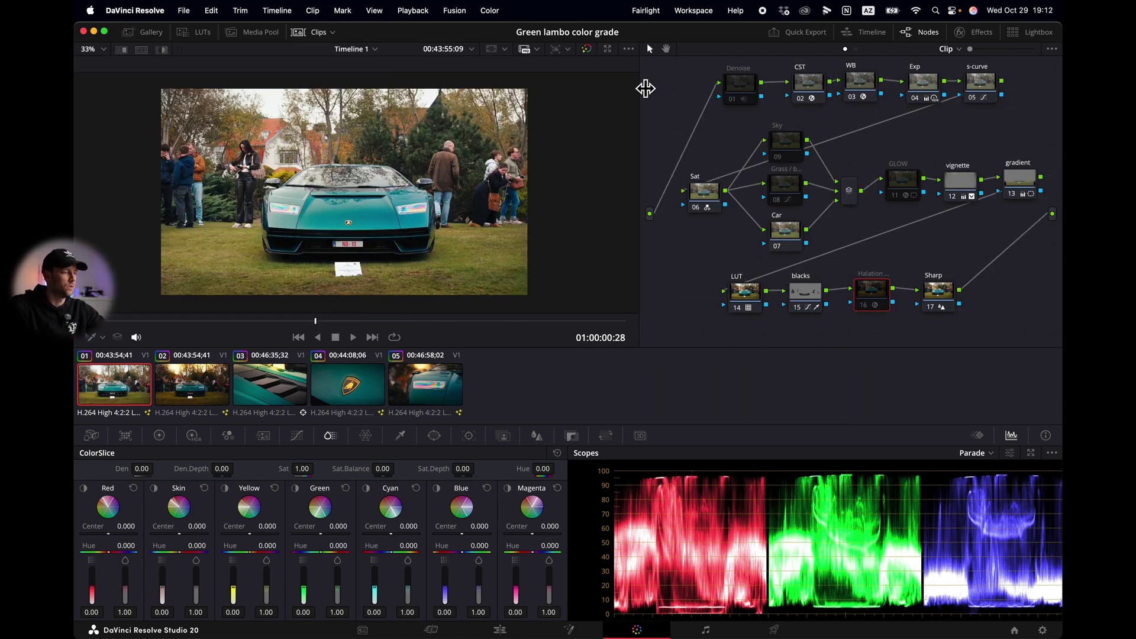
- Set the WB node's Chromatic Adaptation source illuminant Kelvin to 5000
left_click(863, 87)
left_click(975, 32)
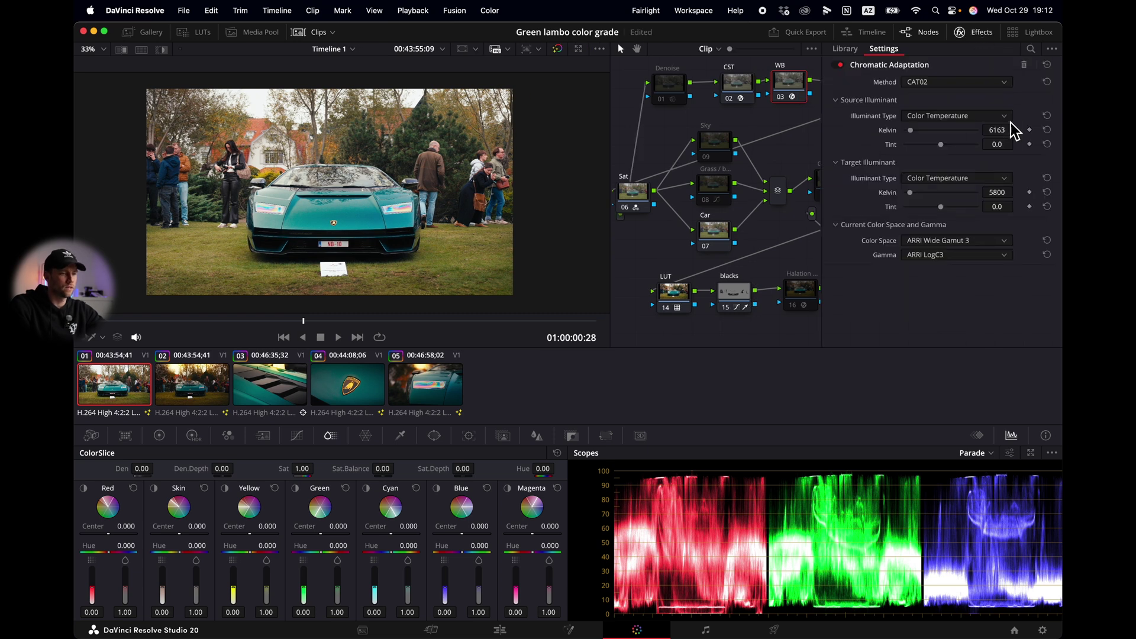
left_click_drag(1016, 130, 1016, 130)
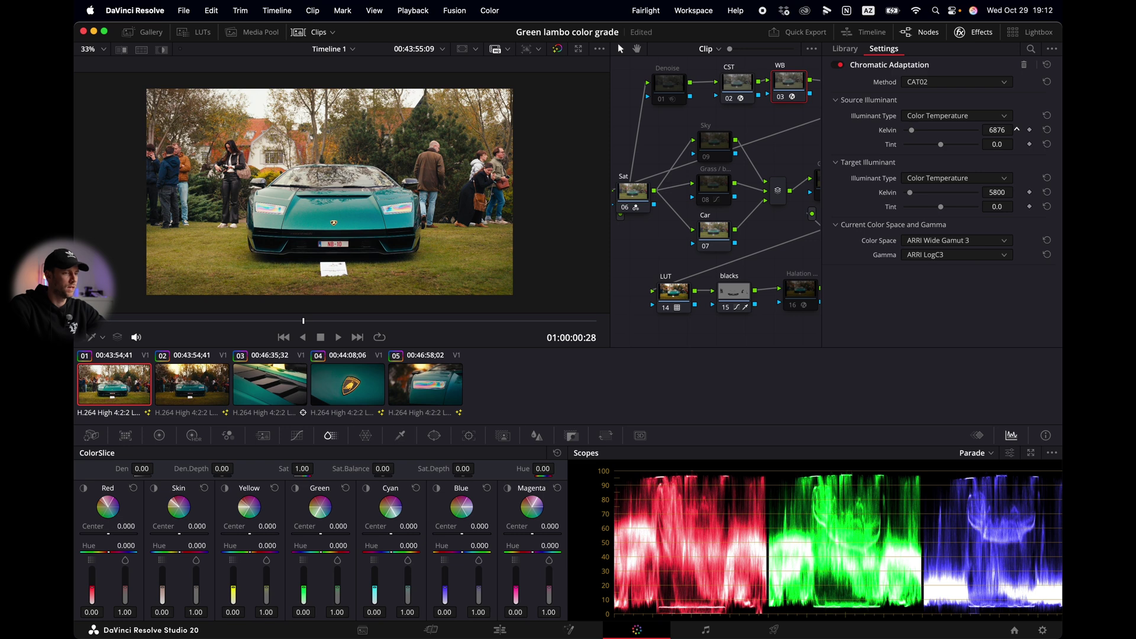
left_click(991, 130)
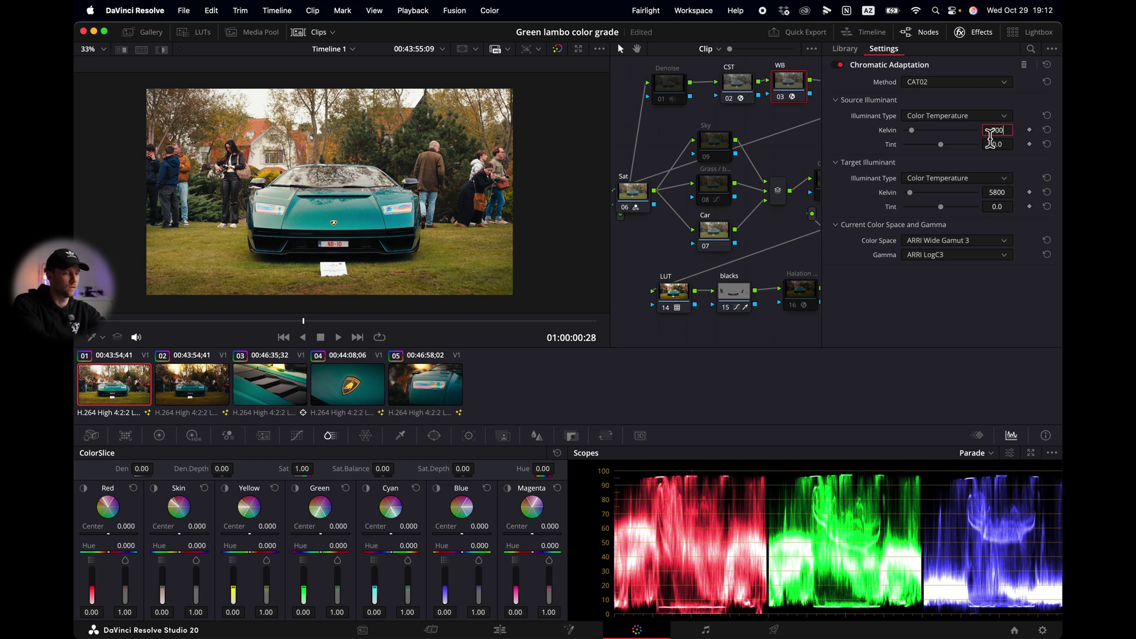
type("5000")
key("Return")
- Lower the Exp node's Highlights to -3.00 and test raising its HDR Global exposure
left_click(981, 32)
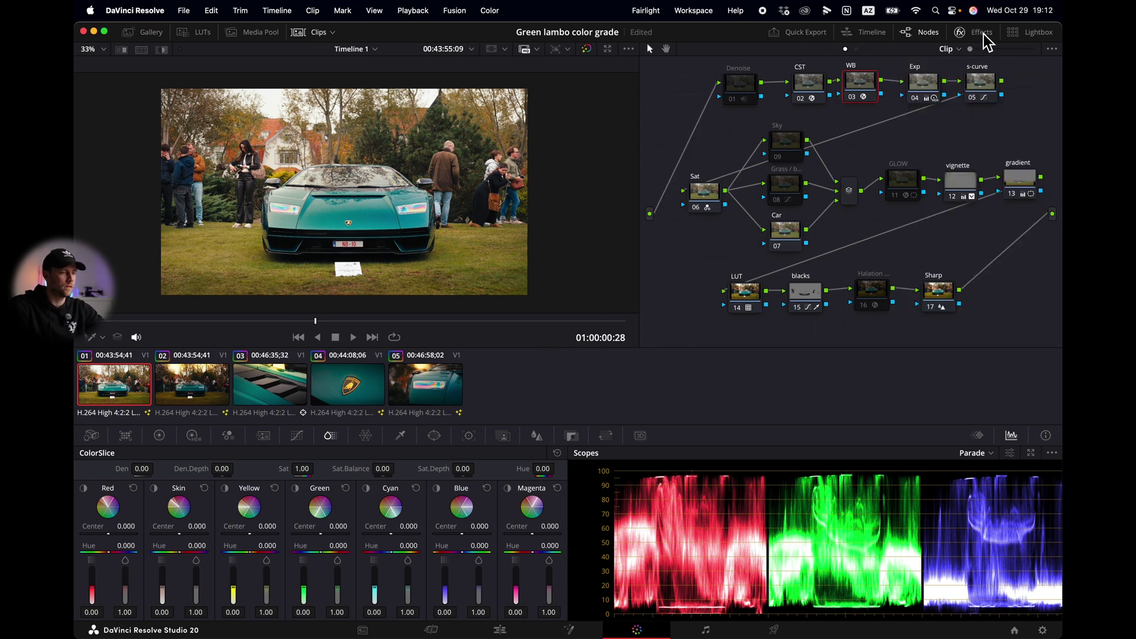
left_click(930, 87)
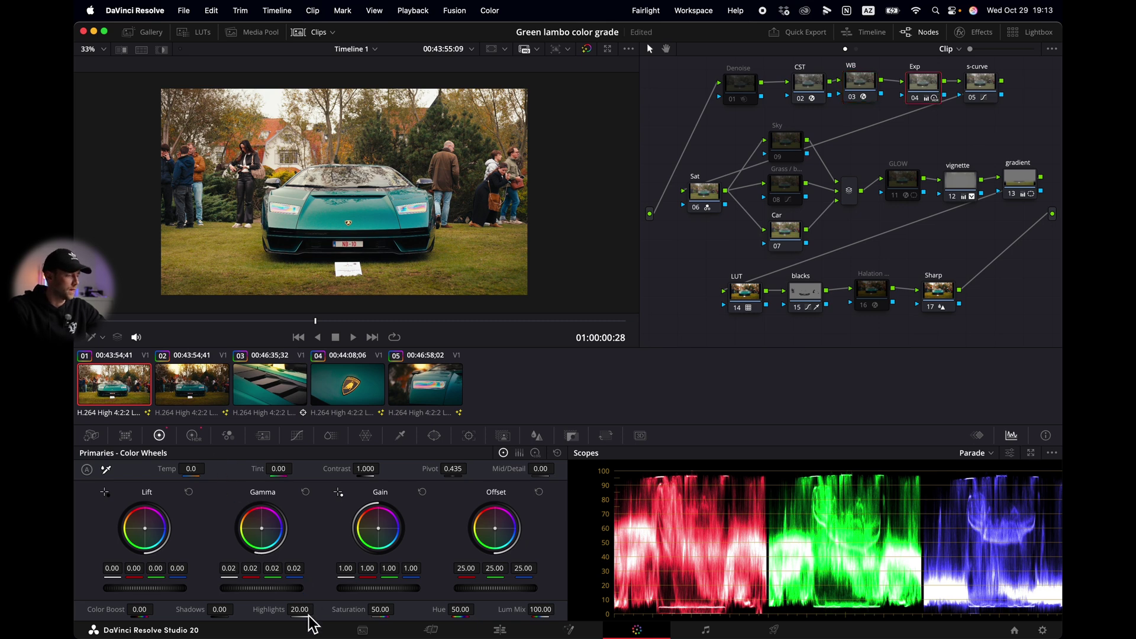
left_click_drag(300, 609, 317, 609)
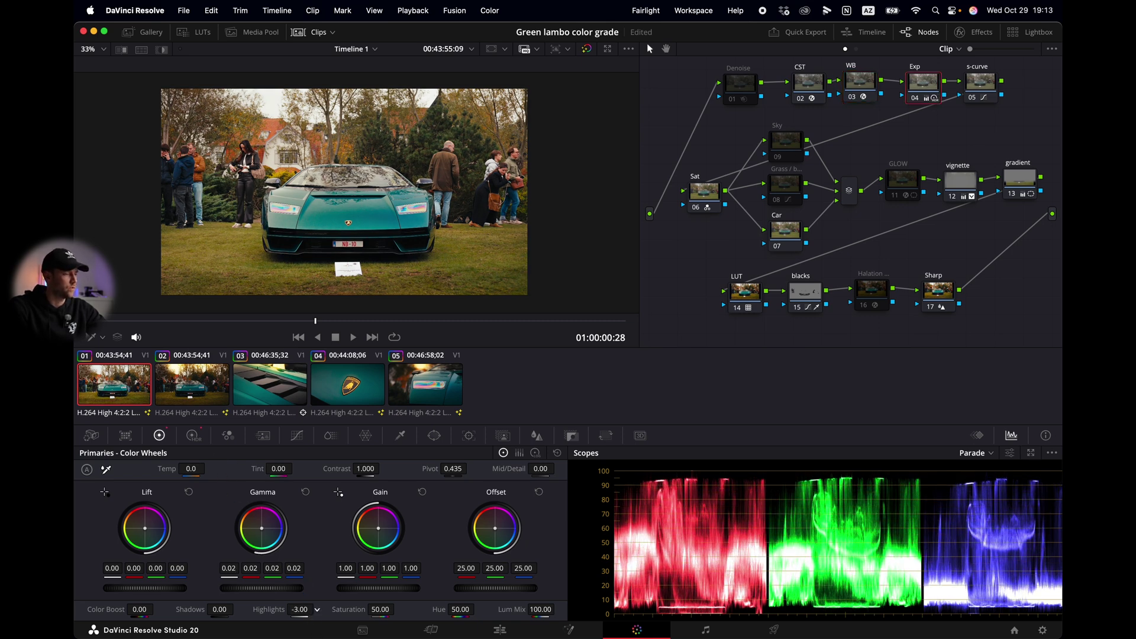
left_click(194, 435)
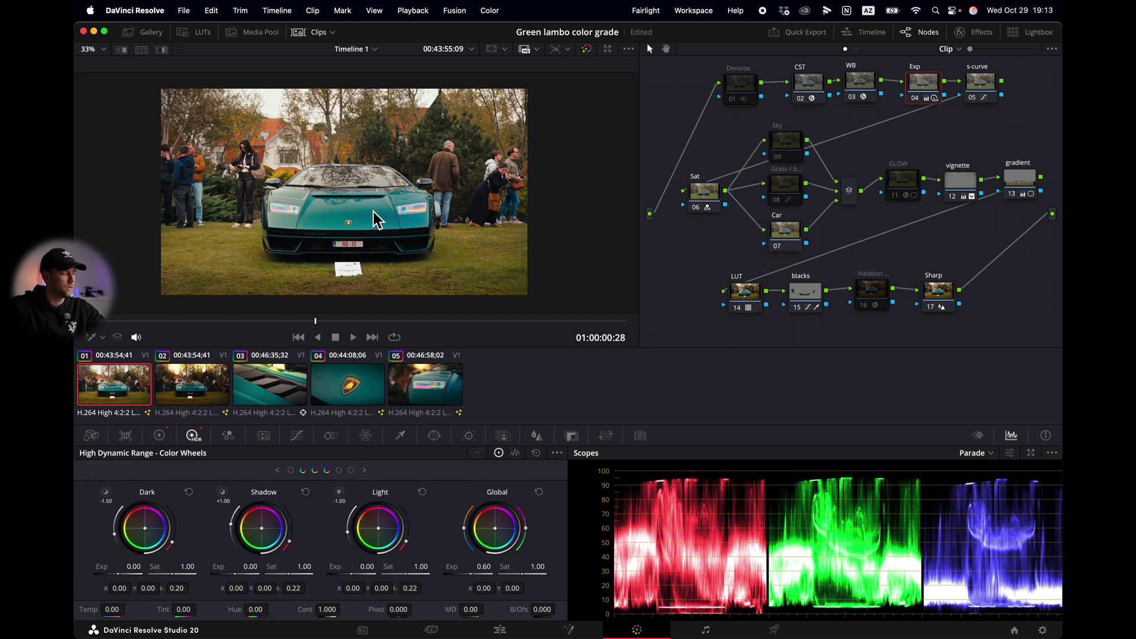
mouse_move(484, 566)
left_mouse_down()
mouse_move(507, 566)
mouse_move(490, 566)
left_mouse_up()
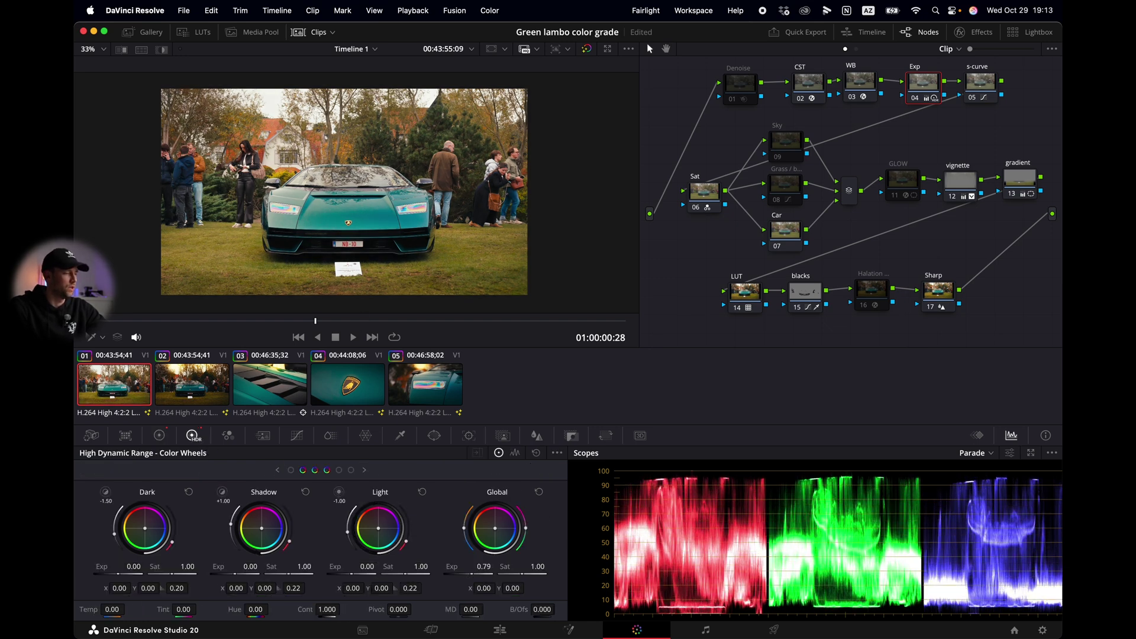
- Shrink the vignette node's circular window tighter around the car
left_click(964, 188)
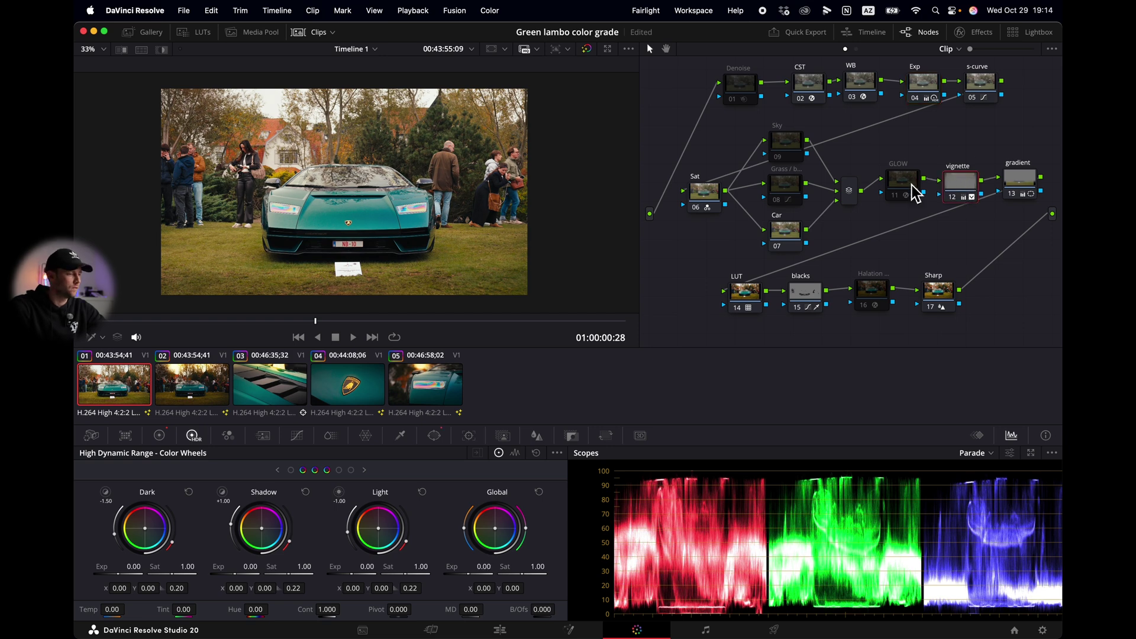
left_click(434, 435)
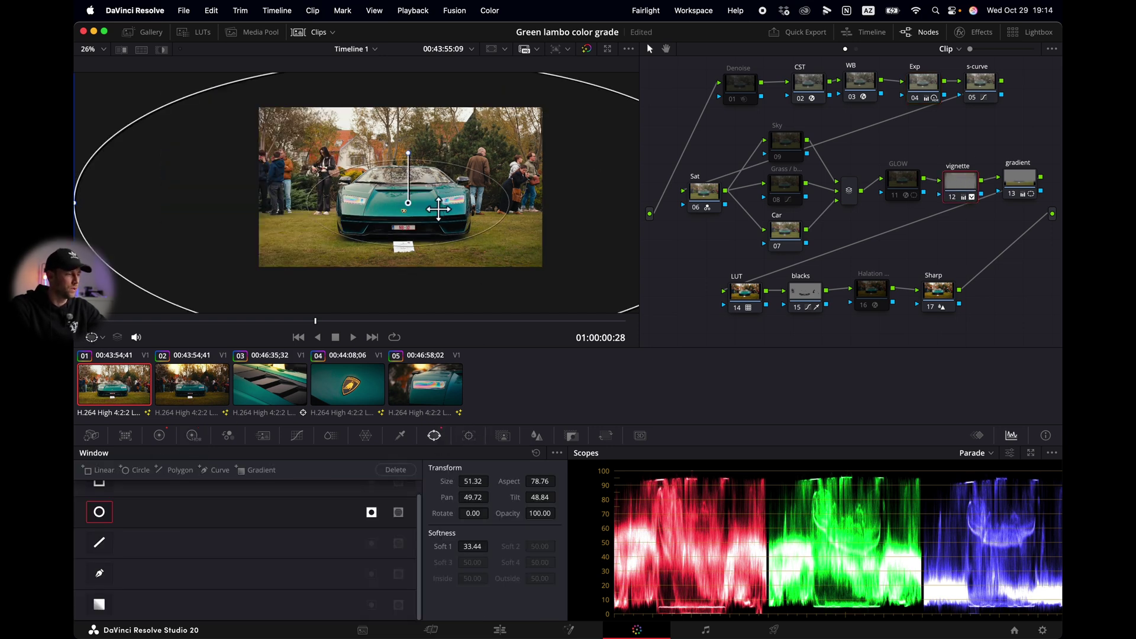
scroll(437, 209, "down", 3)
left_click_drag(585, 294, 519, 265)
scroll(435, 249, "up", 1)
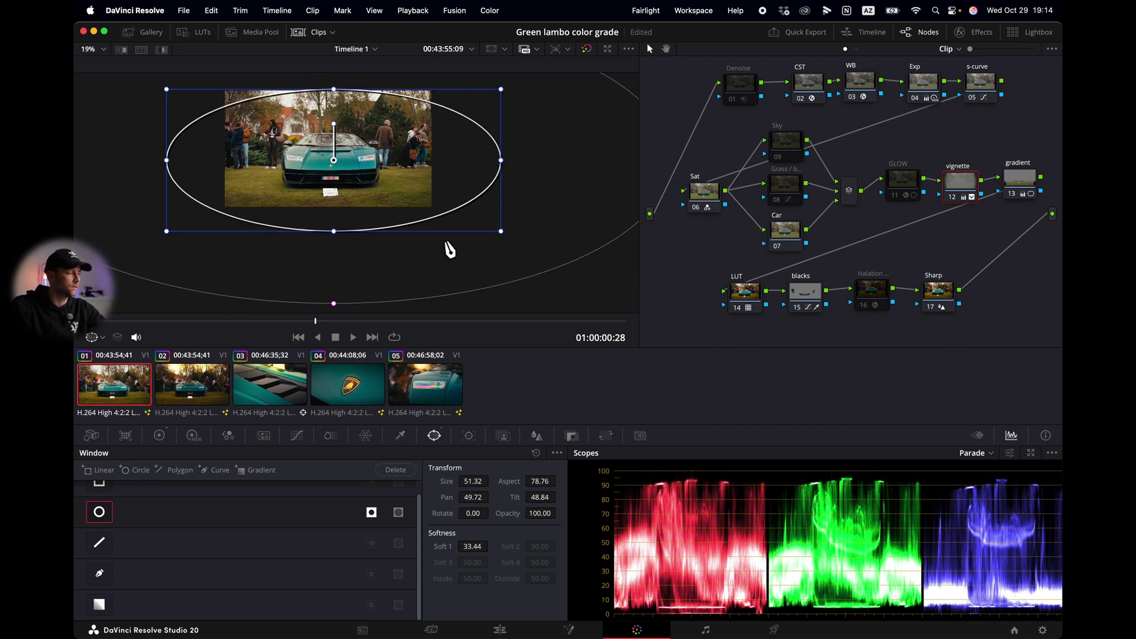
scroll(336, 155, "up", 3)
scroll(337, 156, "down", 1)
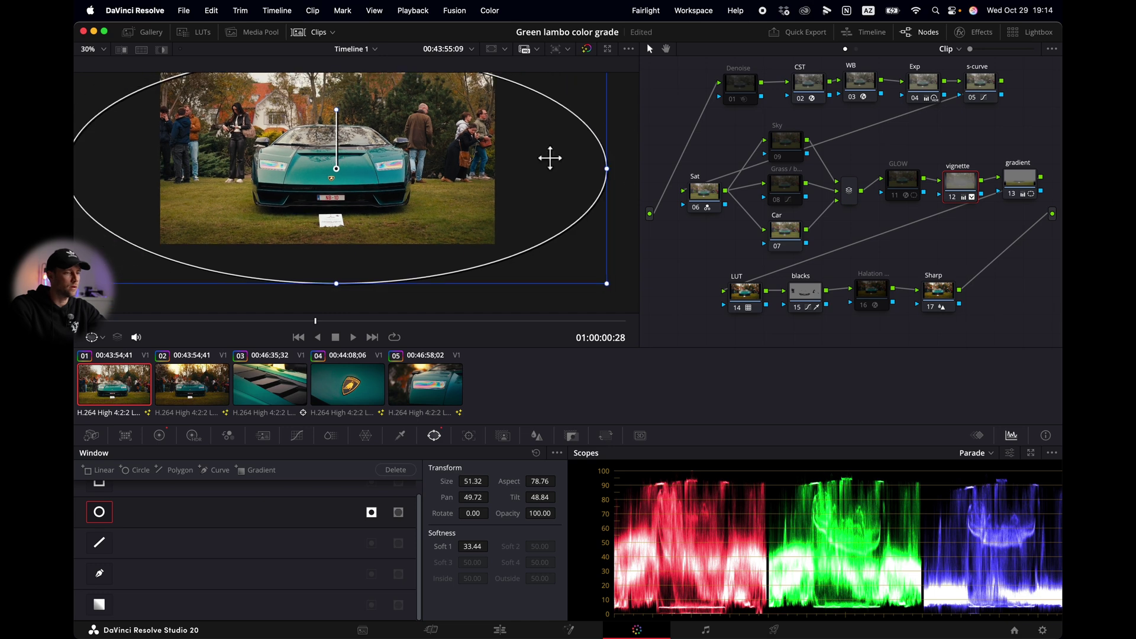
scroll(434, 241, "down", 1)
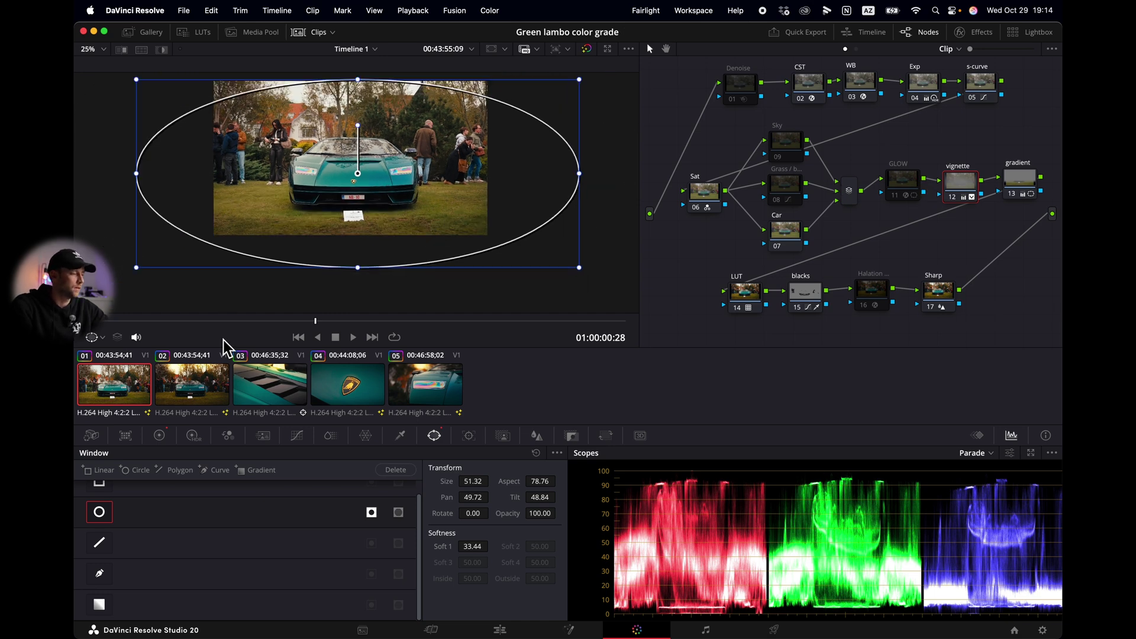
left_click(159, 435)
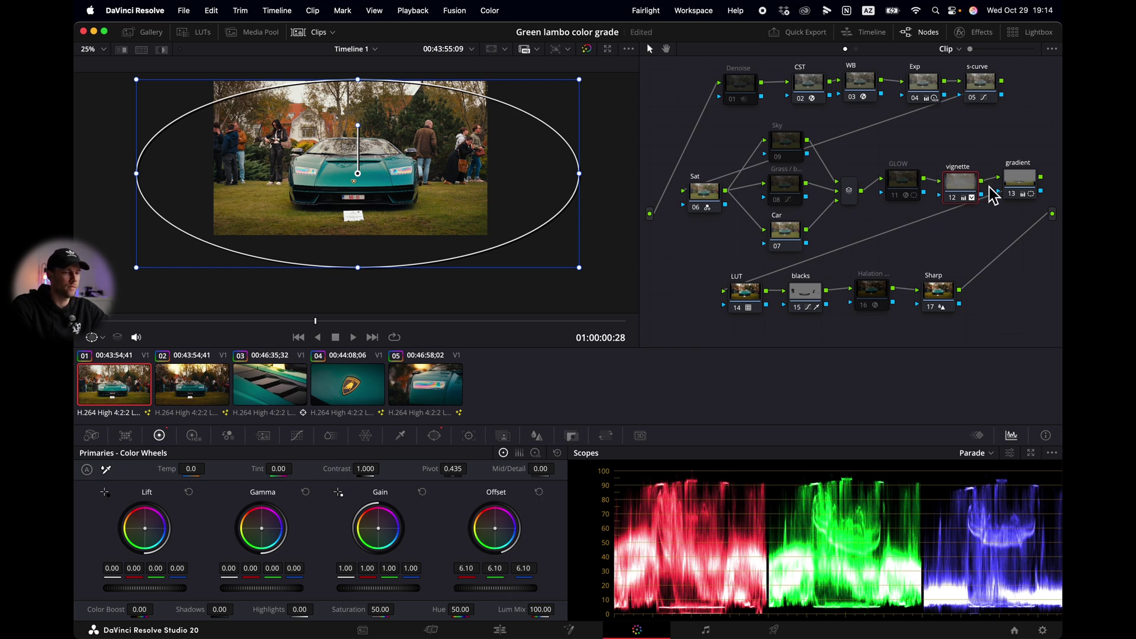
- Move the gradient node's window slightly lower and adjust its angle
left_click(1026, 189)
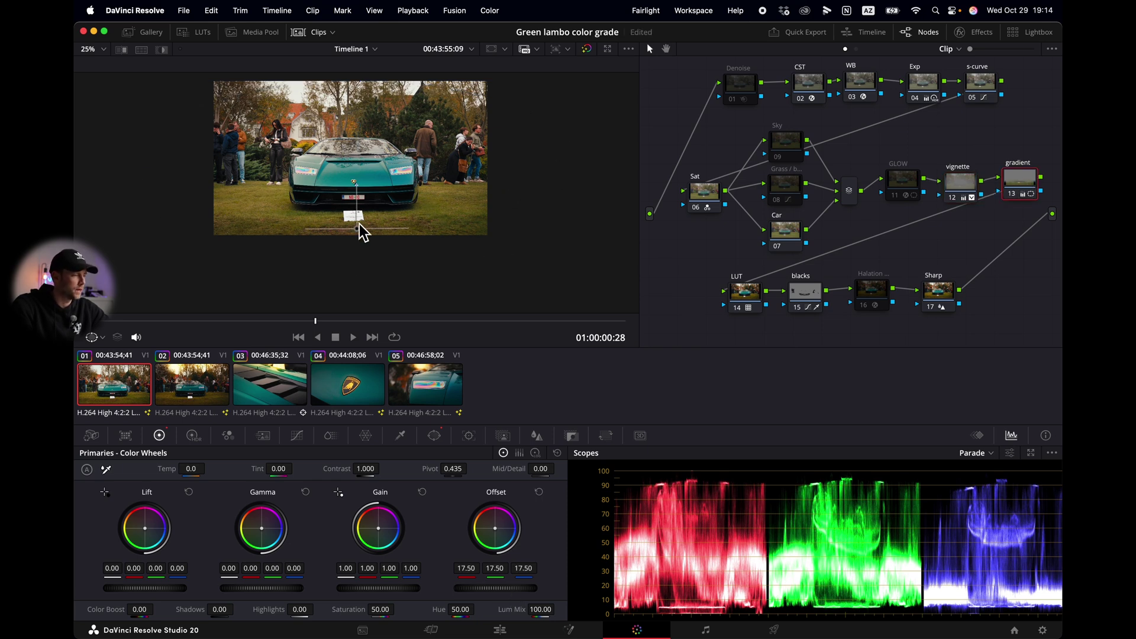
left_click_drag(359, 230, 358, 239)
left_click_drag(354, 182, 354, 181)
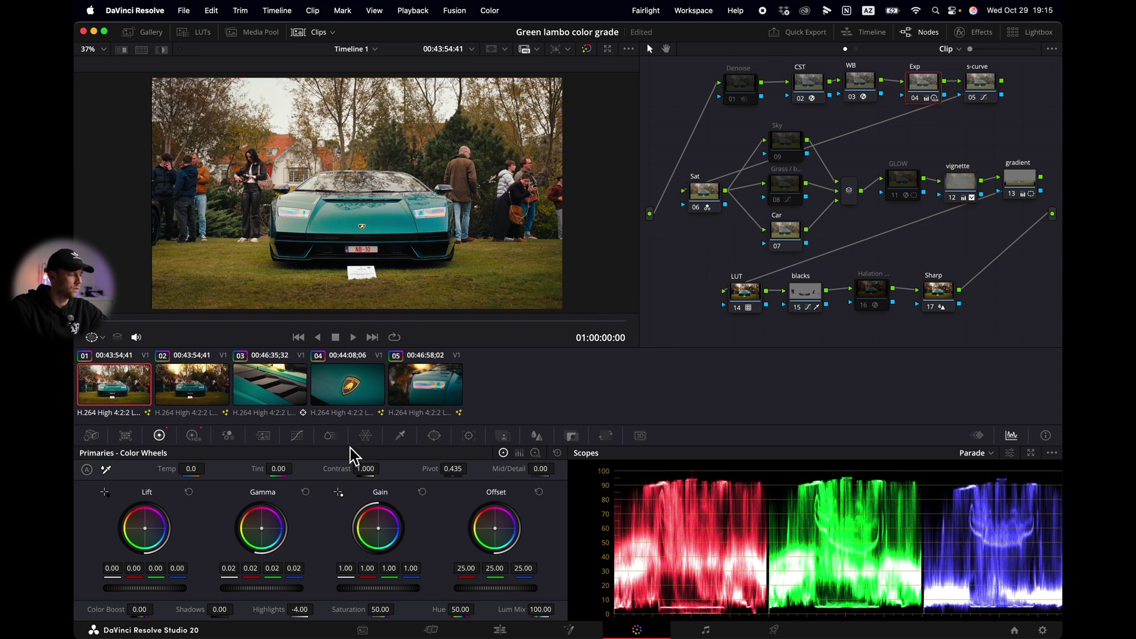
- Lower the Exp node's Gamma to -0.01, then select the Car node
left_click_drag(261, 587, 252, 587)
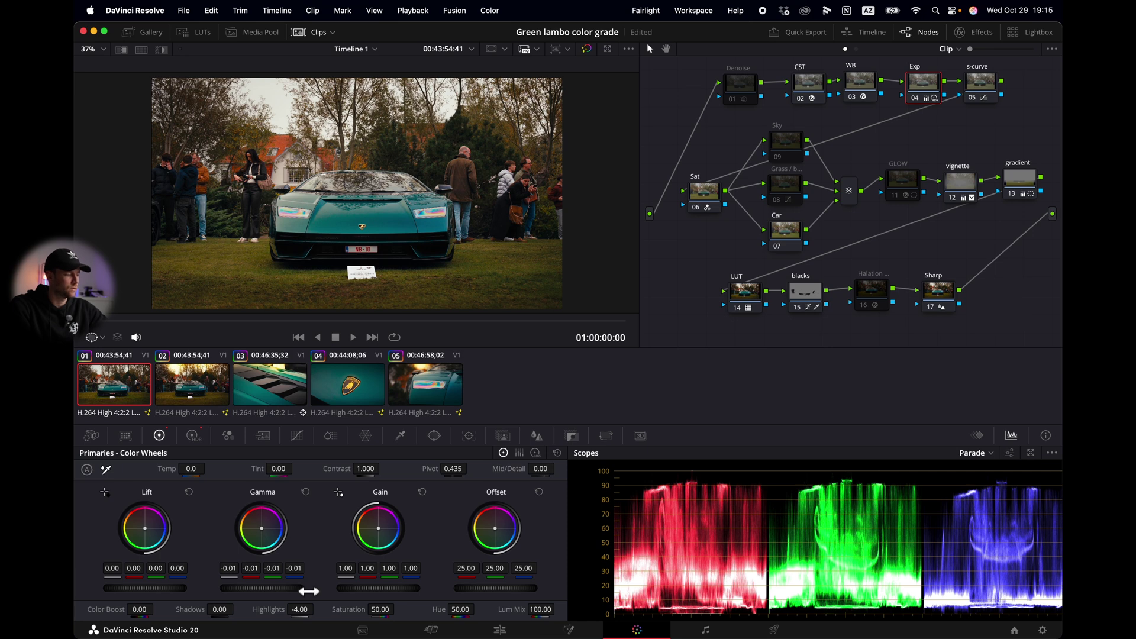
left_click(787, 233)
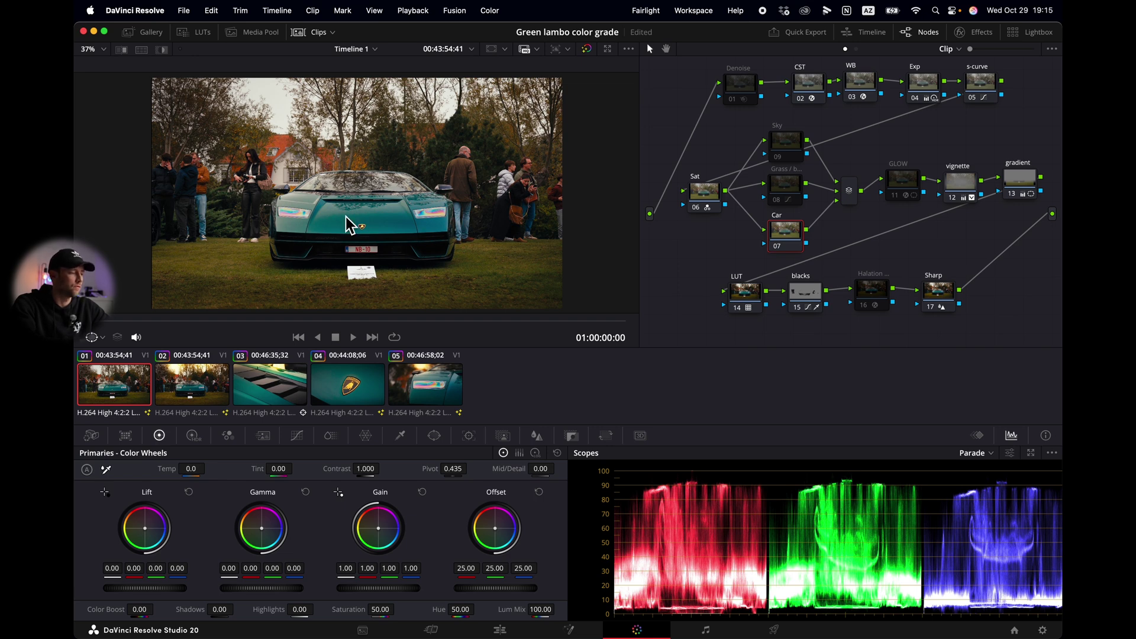
- Preview the cyan isolation, then raise the Car node's Cyan ColorSlice to 0.20 and 1.29
left_click(331, 440)
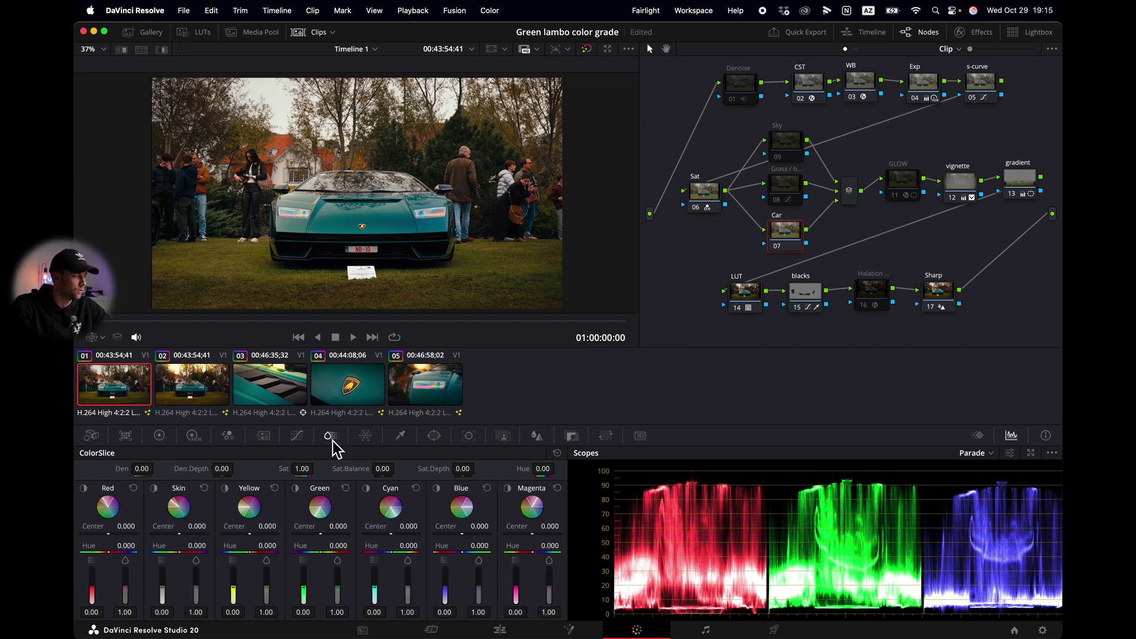
double_click(367, 488)
left_click(367, 488)
left_click(368, 489)
left_click(368, 490)
left_click(368, 490)
left_click(368, 489)
left_click(368, 489)
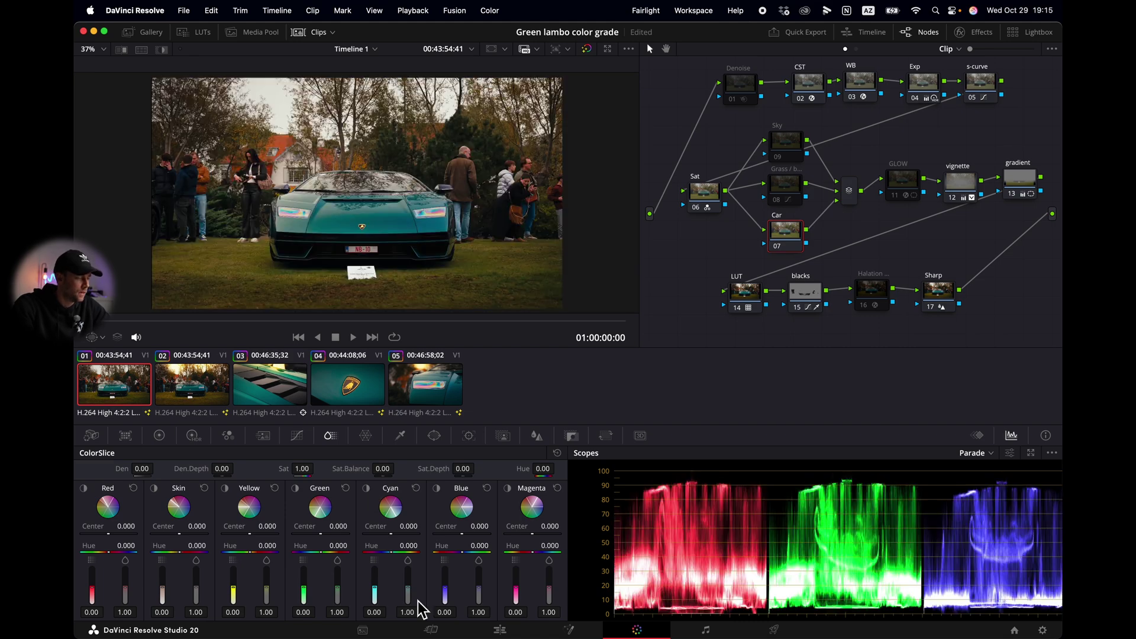
left_click_drag(411, 589, 374, 574)
- Fit the image to the viewer, toggle the Car node to compare, then select the Grass node
key("shift+z")
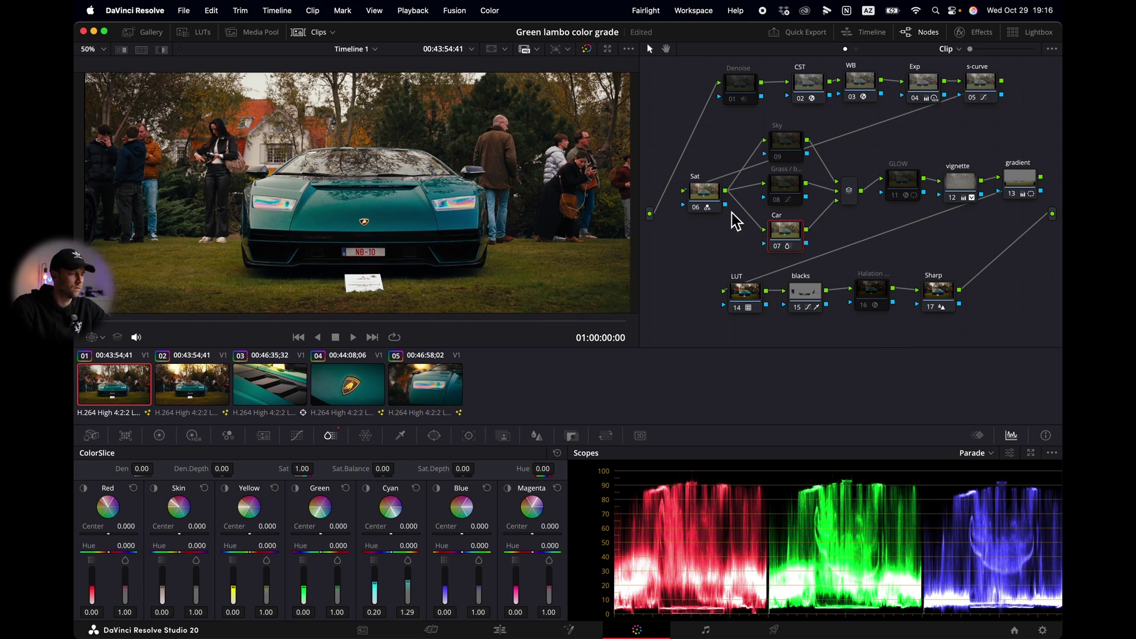
left_click(780, 250)
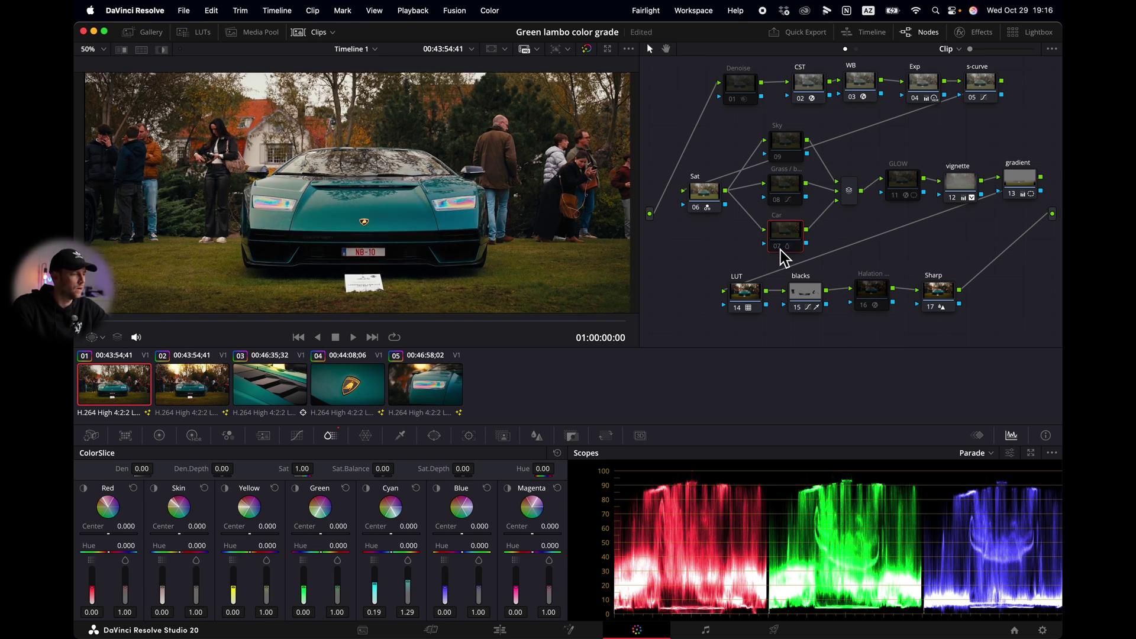
left_click(779, 249)
scroll(546, 253, "down", 1)
scroll(546, 253, "down", 1)
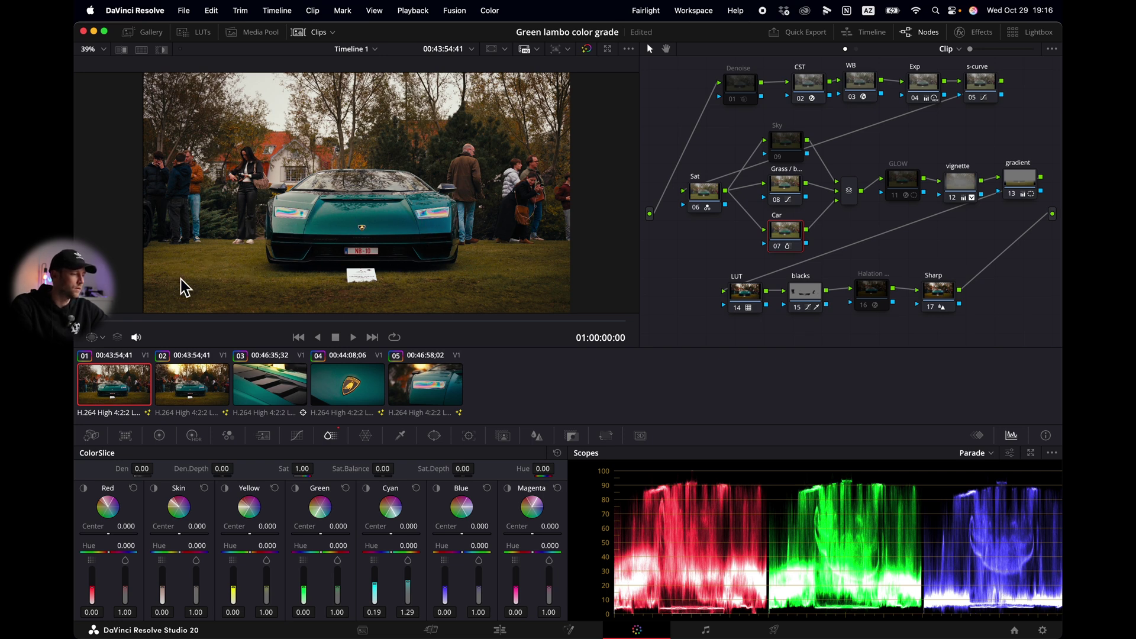
left_click(779, 197)
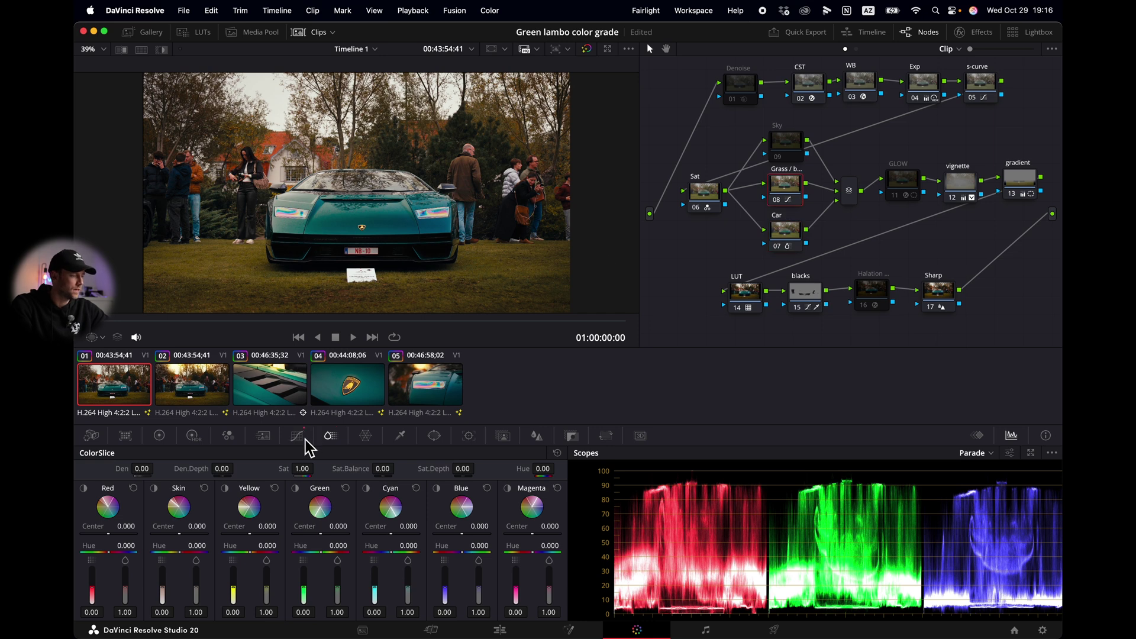
- Rotate the grass node's orange-yellow hues by 4.00 in Hue vs Hue, comparing before and after
left_click(304, 439)
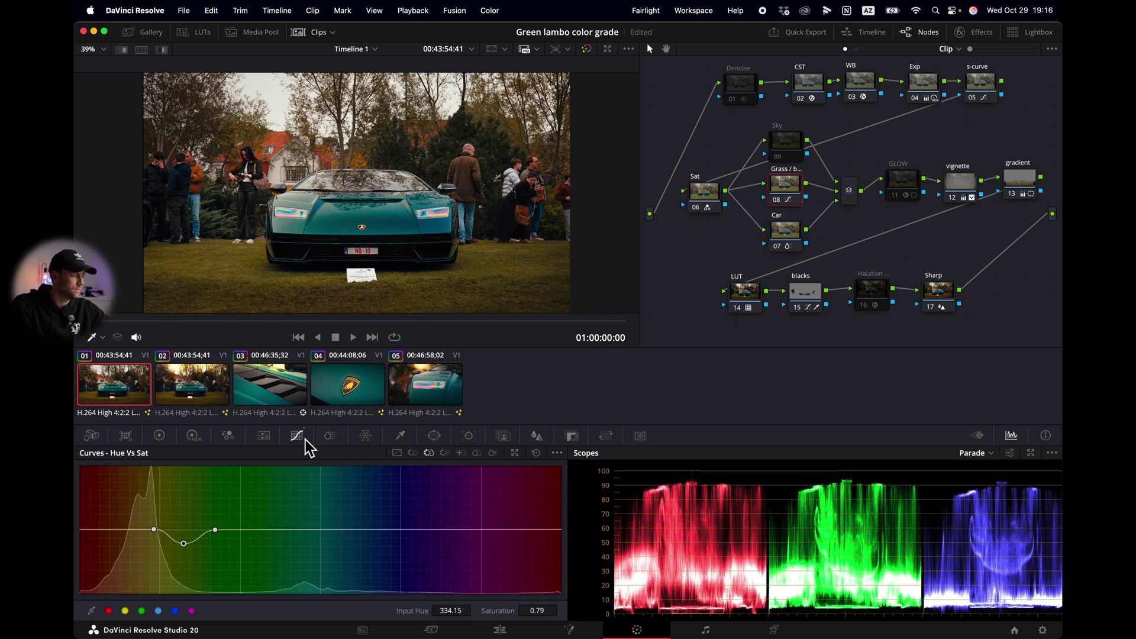
left_click(413, 453)
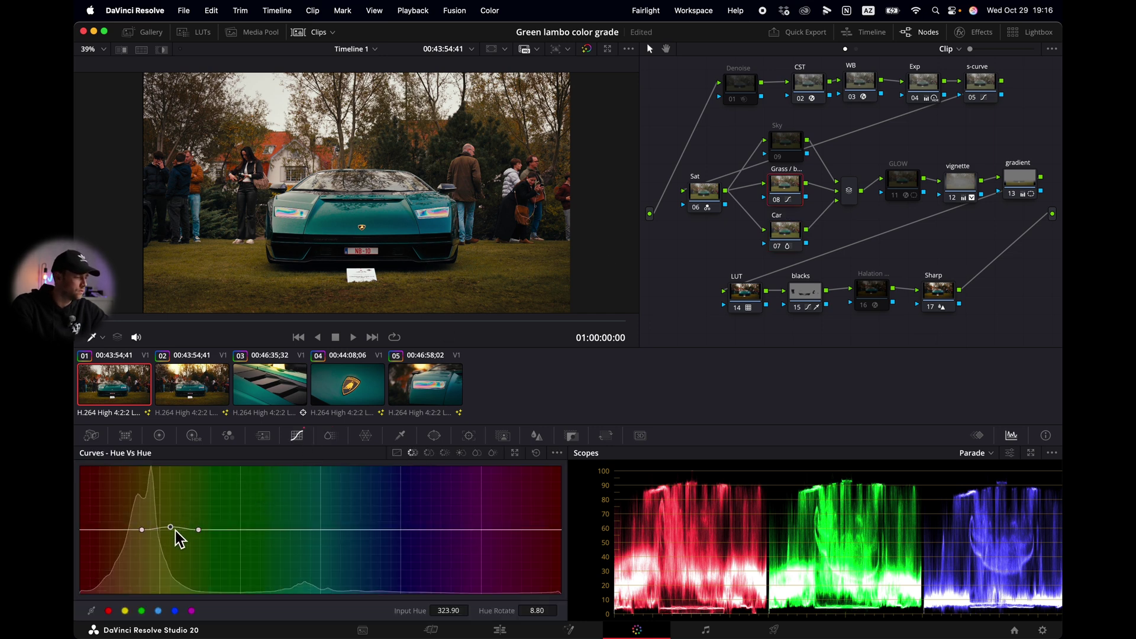
left_click_drag(175, 530, 175, 530)
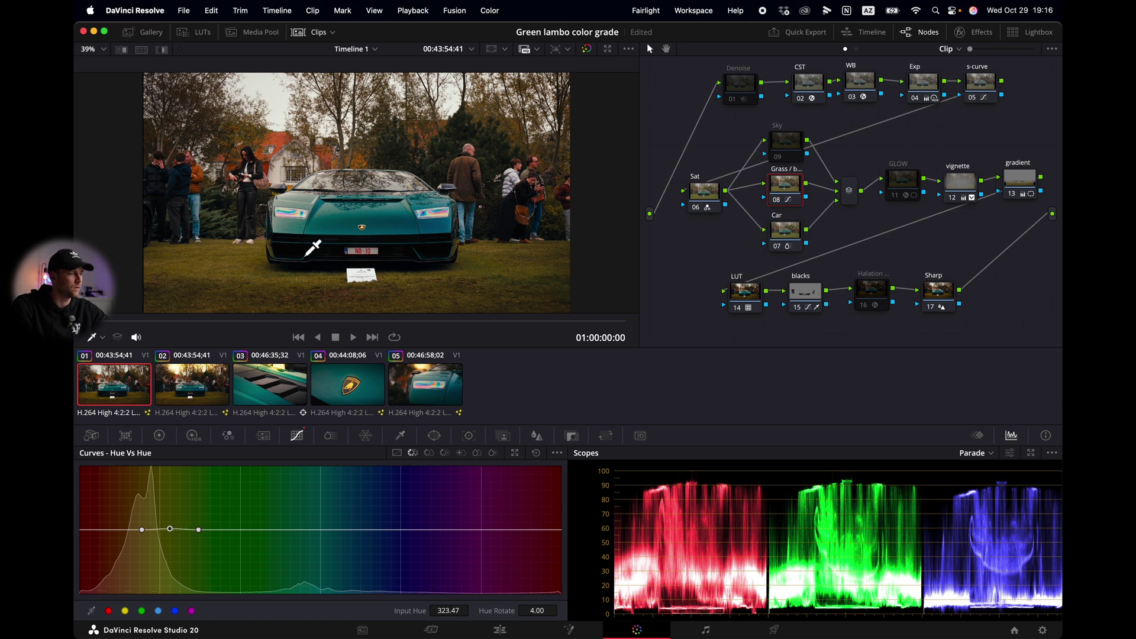
left_click(782, 203)
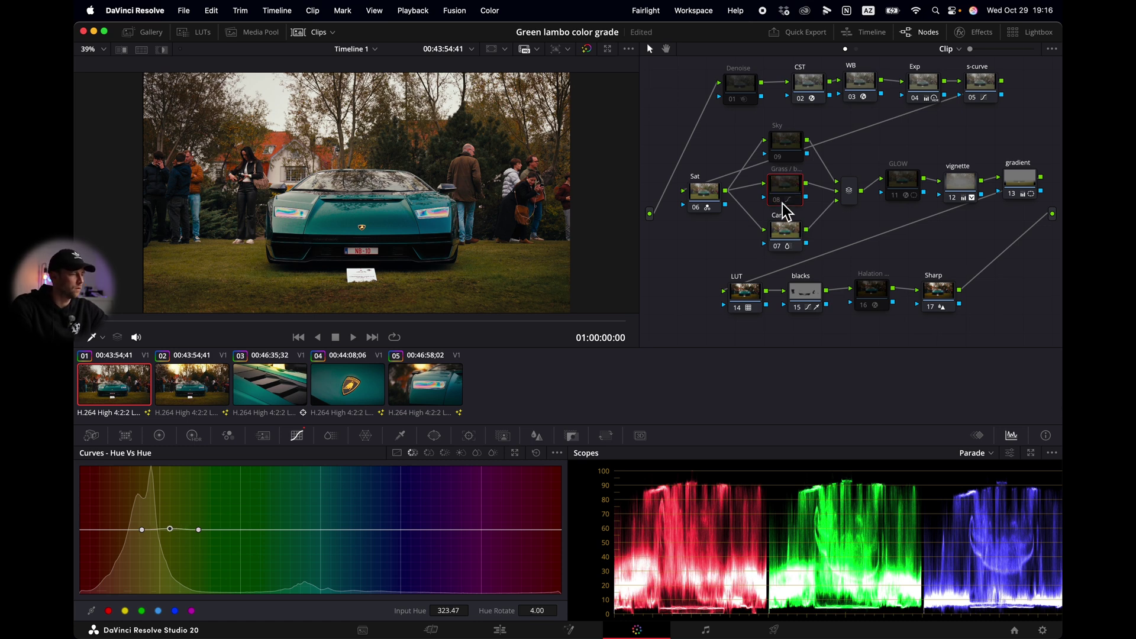
left_click(782, 203)
left_click(782, 203)
left_click(782, 203)
left_click(788, 148)
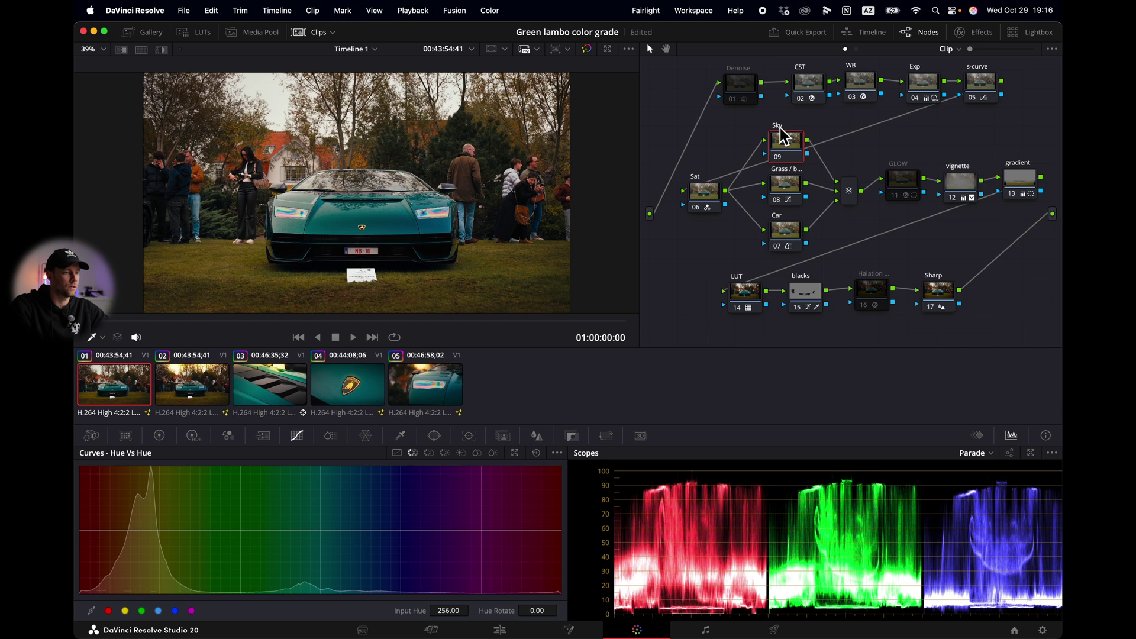
- Enable the Sky node and dip the sampled red hues' saturation to 0.73 in Hue vs Sat
left_click(779, 158)
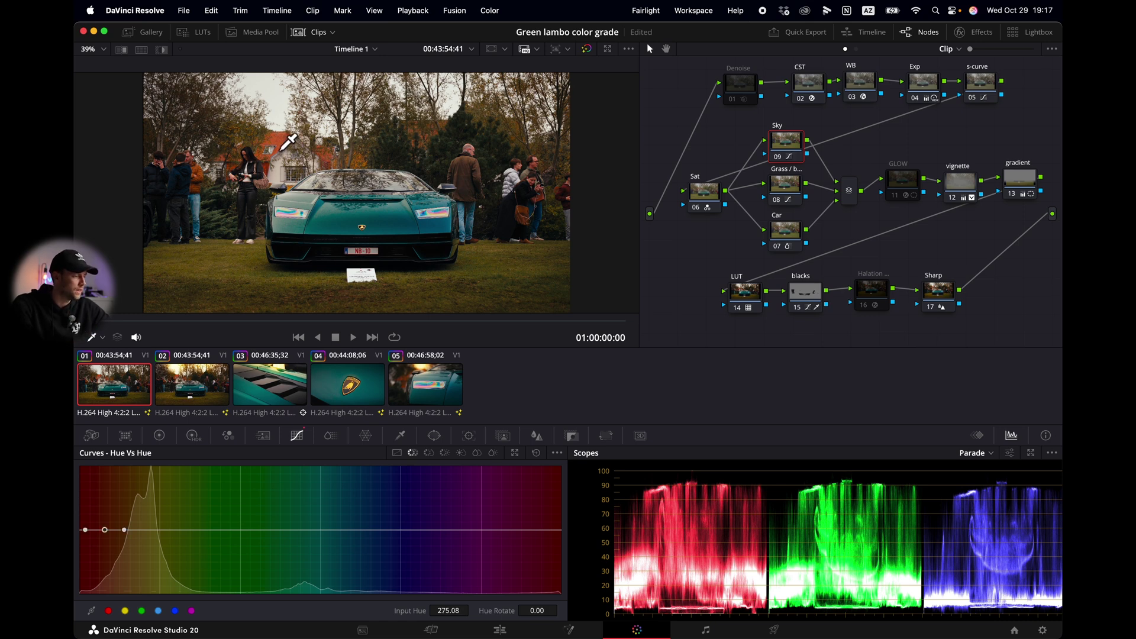
left_click(429, 452)
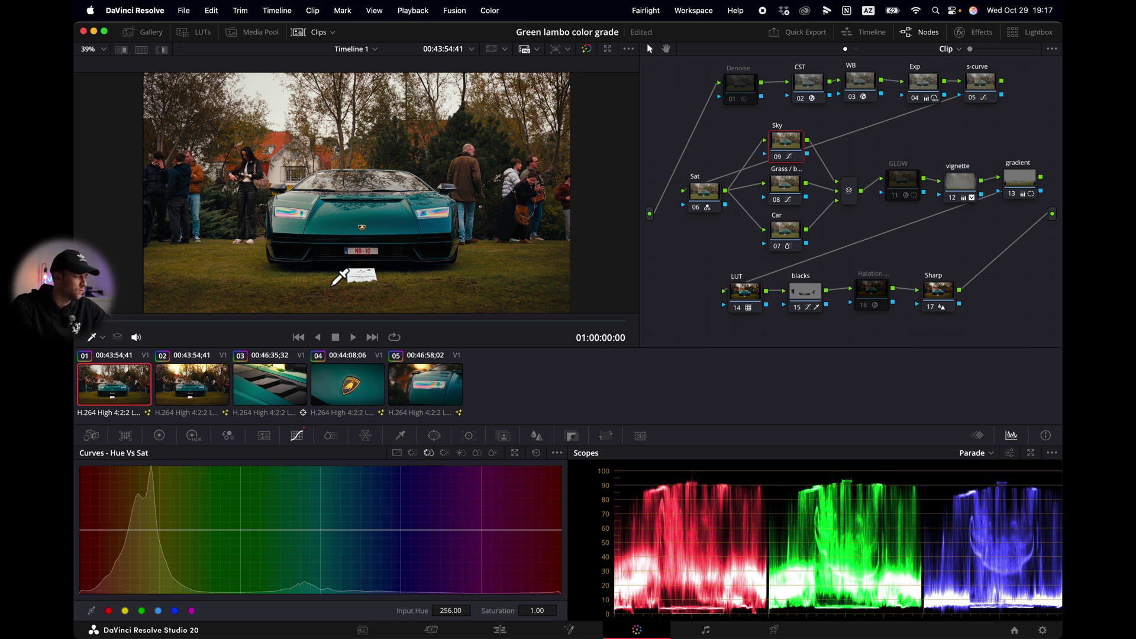
left_click(281, 147)
mouse_move(106, 550)
left_mouse_down()
mouse_move(104, 577)
mouse_move(102, 548)
left_mouse_up()
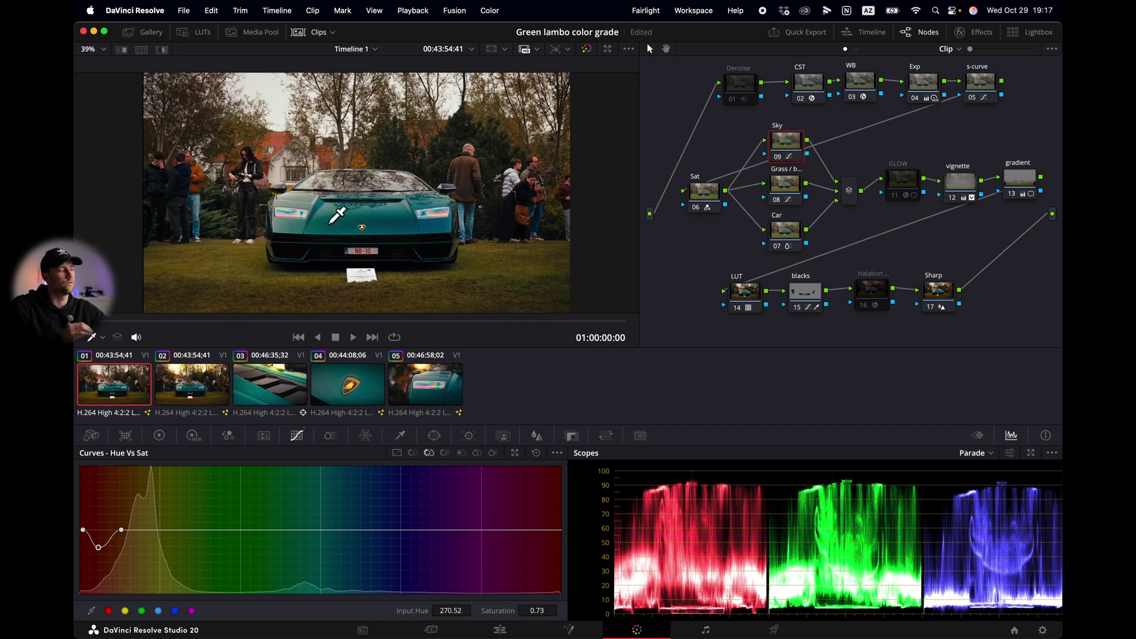
- Enable the GLOW node and lower its Glow Gain to about 0.713
left_click(898, 199)
left_click(906, 183)
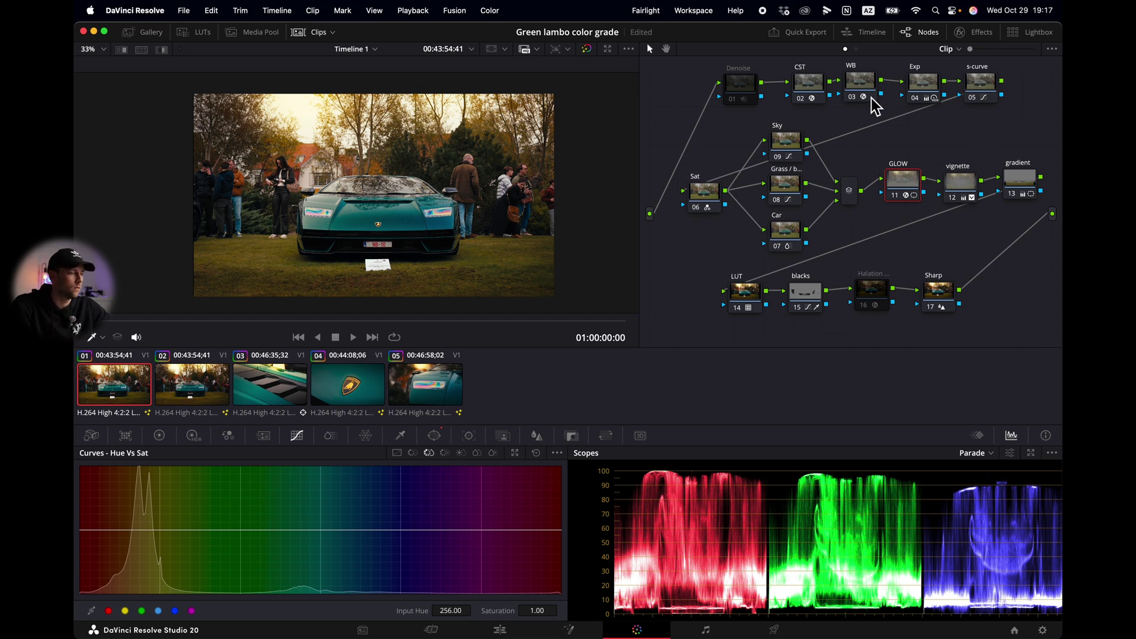
left_click(982, 34)
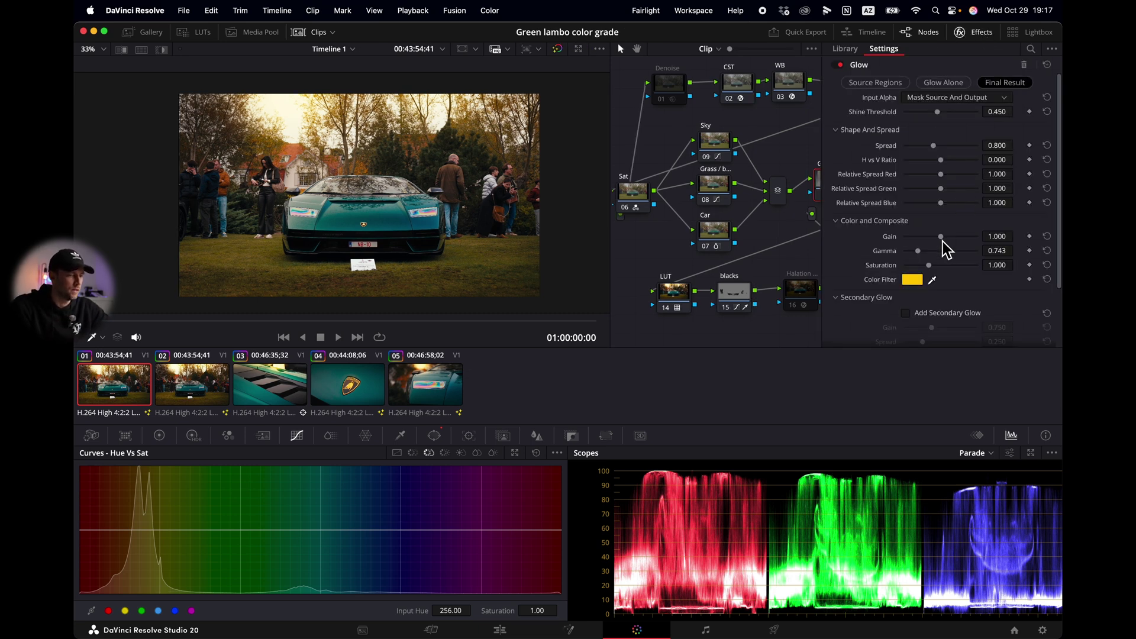
left_click_drag(940, 240, 933, 240)
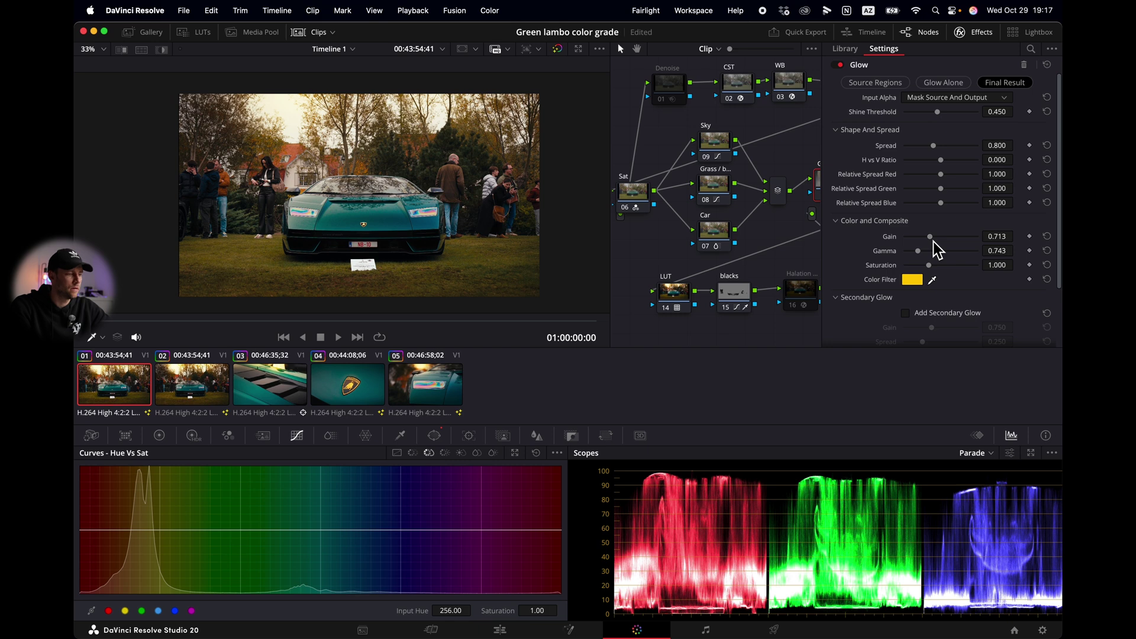
- Reposition the GLOW node's circular window to Pan 51.06, Tilt 63.72
left_click(434, 436)
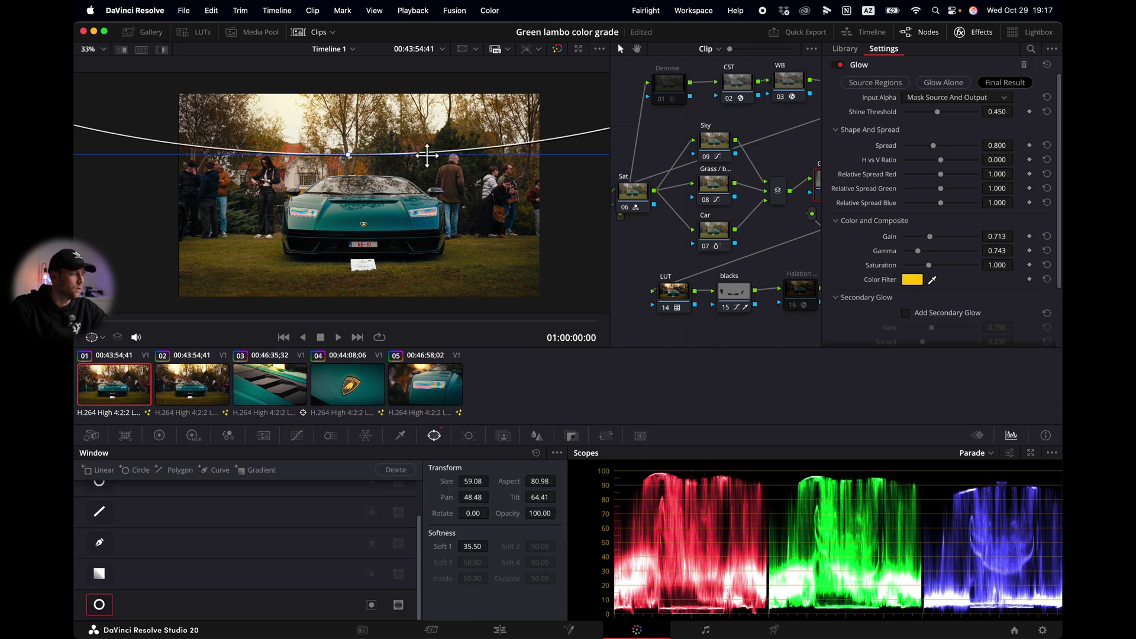
left_click_drag(427, 155, 474, 140)
left_click(973, 32)
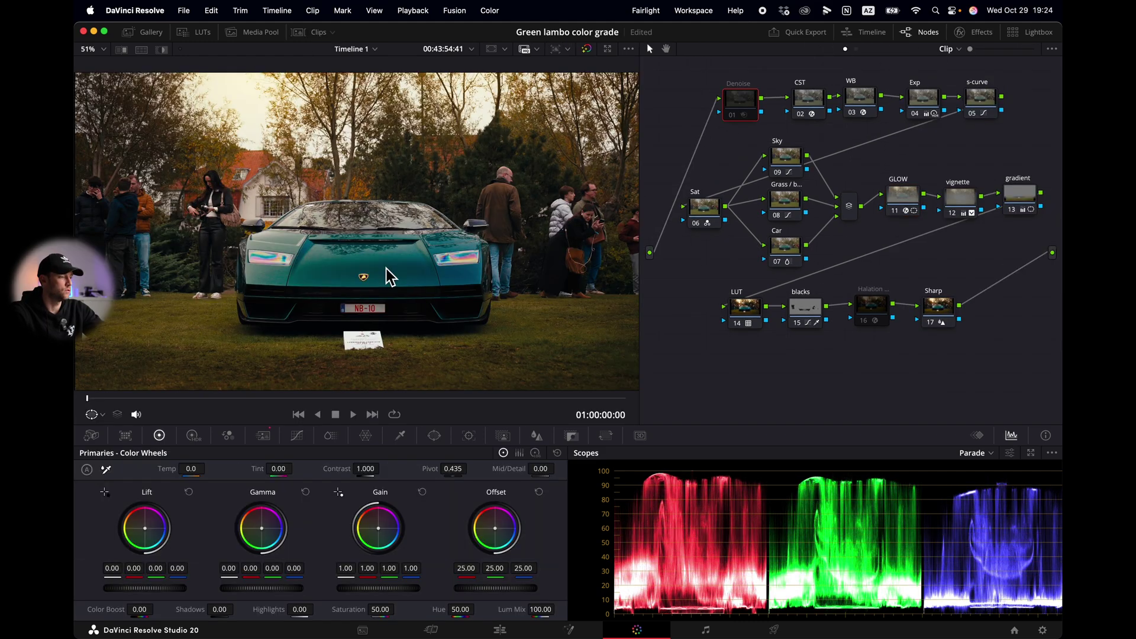
- Enable the Denoise node and bring up its Motion Effects noise reduction settings
scroll(385, 269, "up", 10)
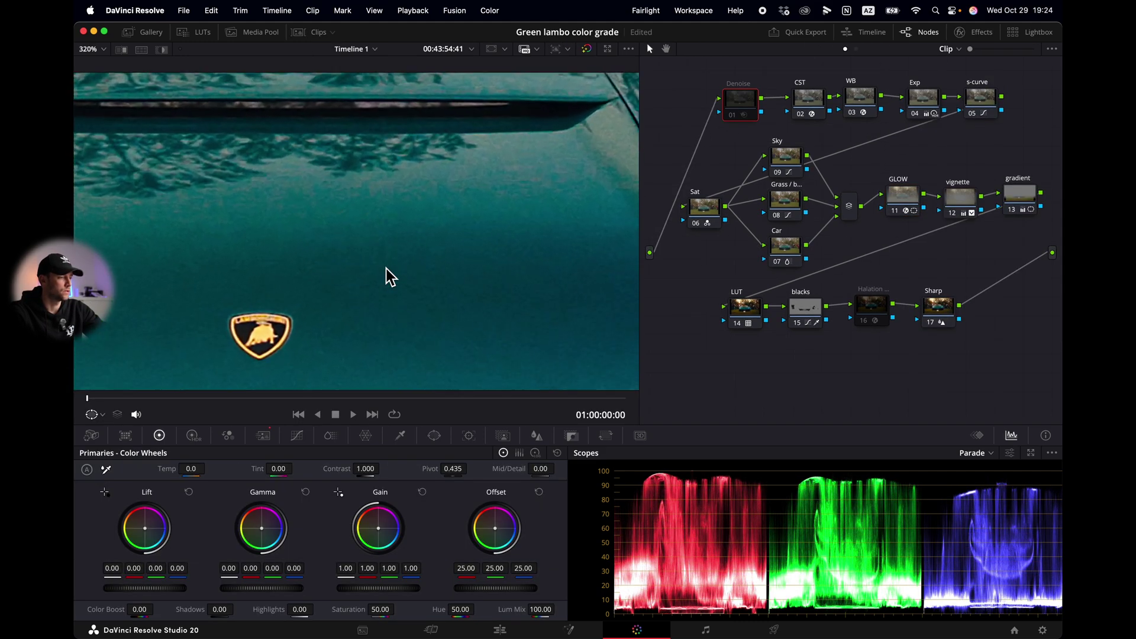
scroll(385, 269, "up", 4)
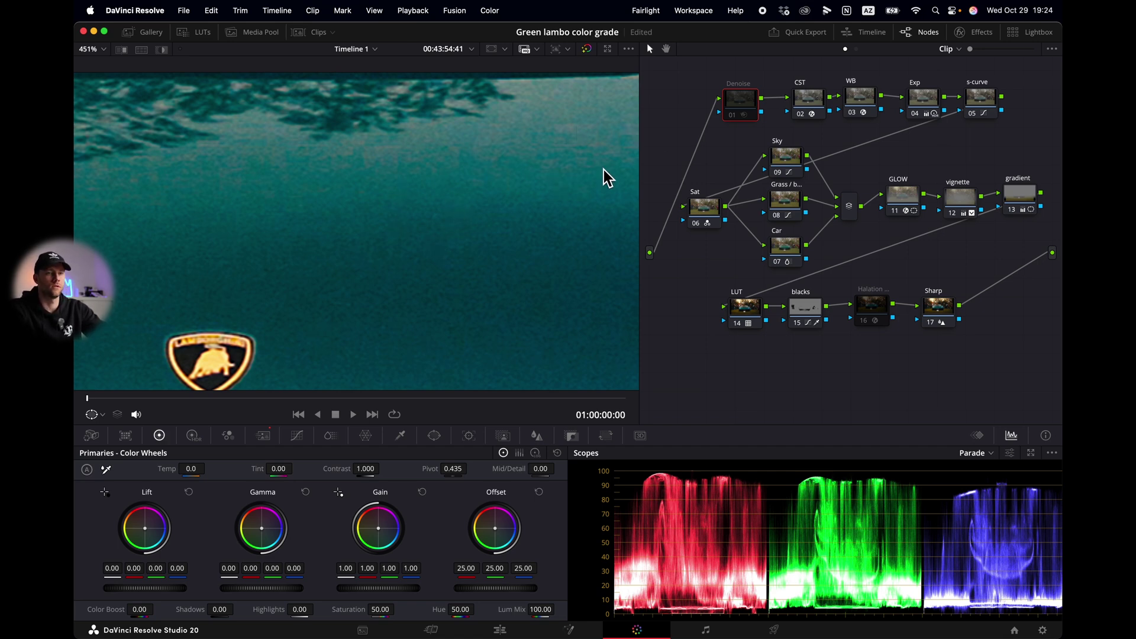
left_click(736, 119)
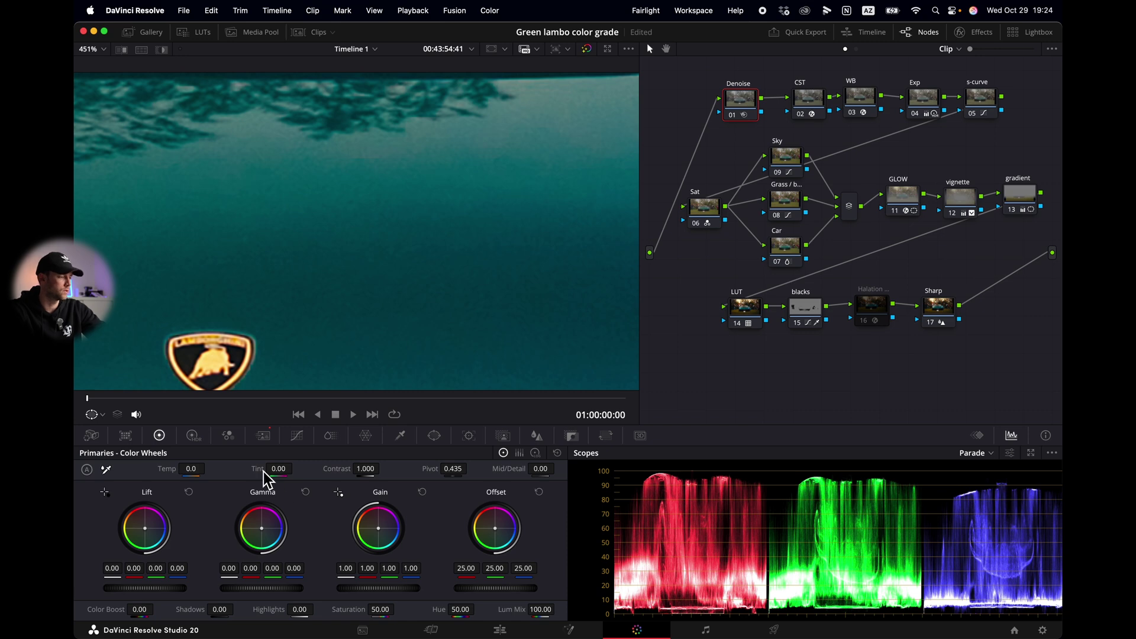
left_click(264, 438)
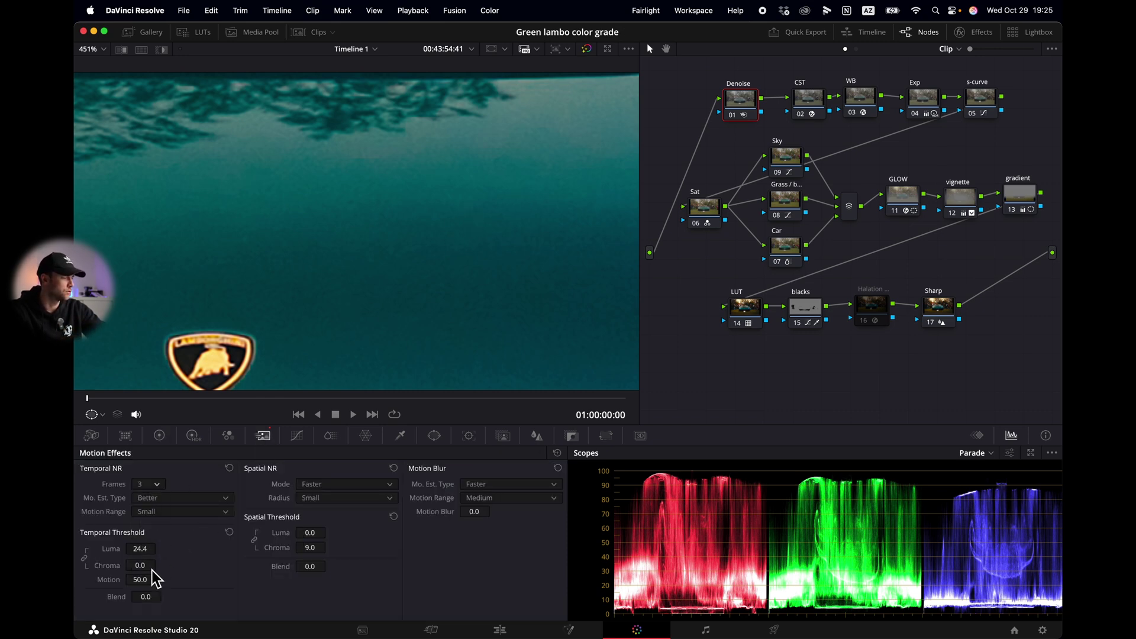
- Raise the temporal luma and chroma thresholds to 28.6, and set Spatial NR to Better at 13.6
left_click(228, 532)
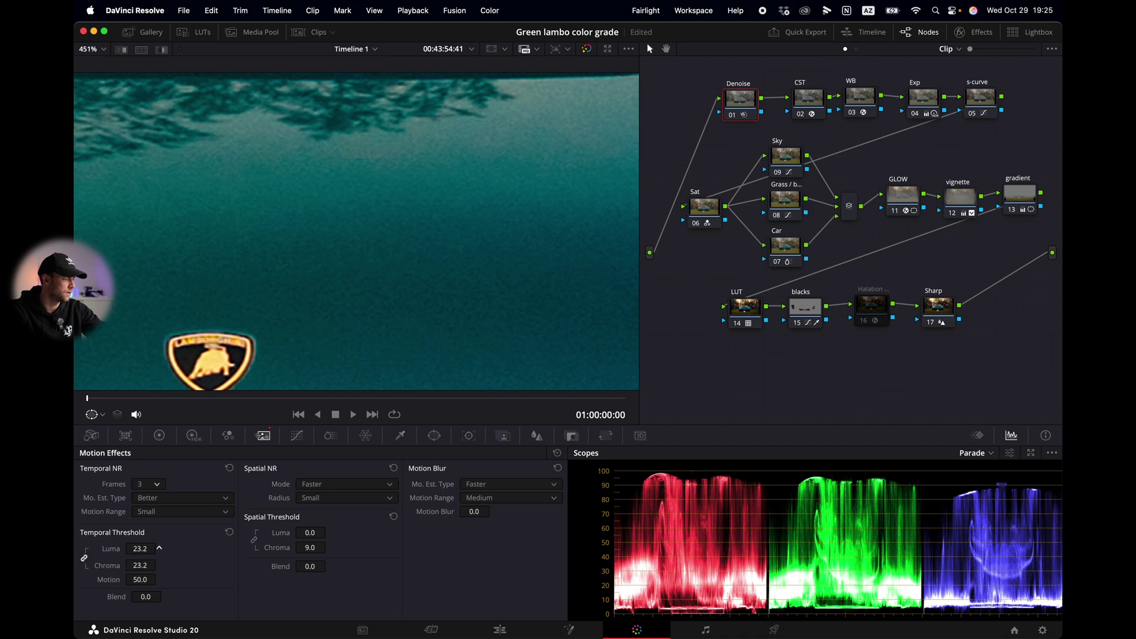
left_click_drag(158, 547, 140, 553)
left_click(338, 487)
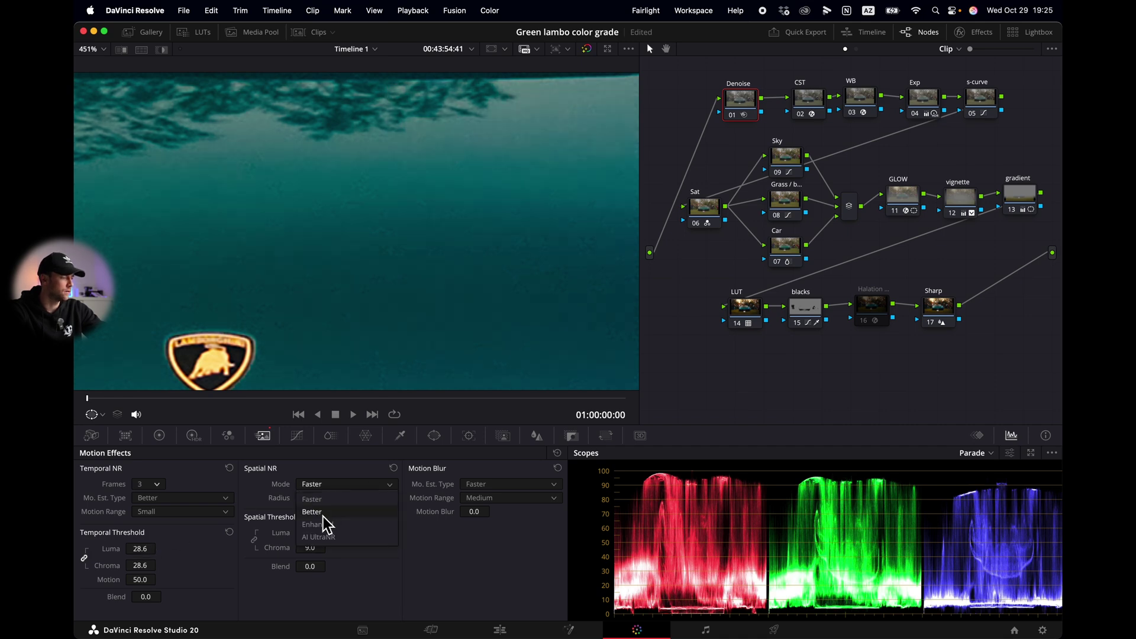
left_click(324, 523)
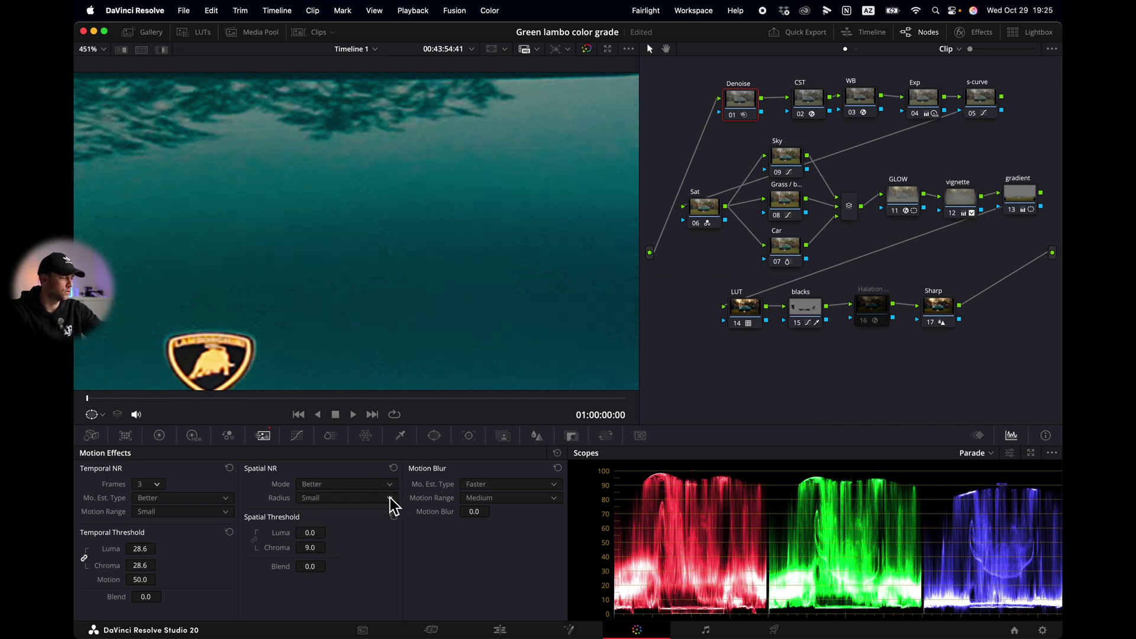
left_click(392, 516)
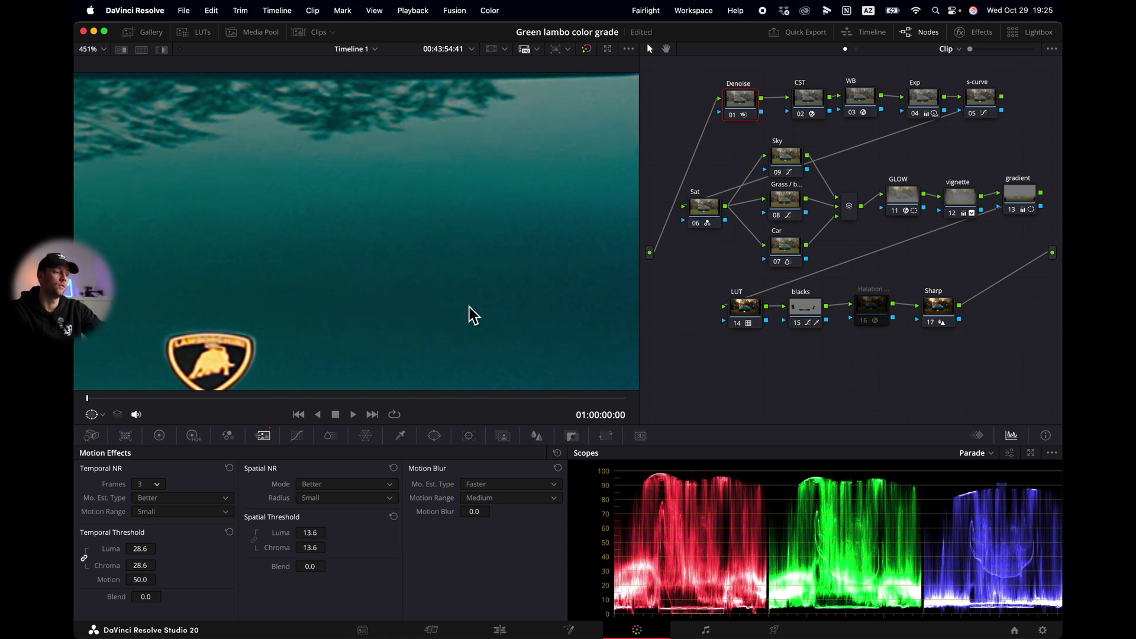
- Zoom the viewer out to the whole Lamborghini shot and disable the Denoise node to compare
scroll(473, 313, "down", 10)
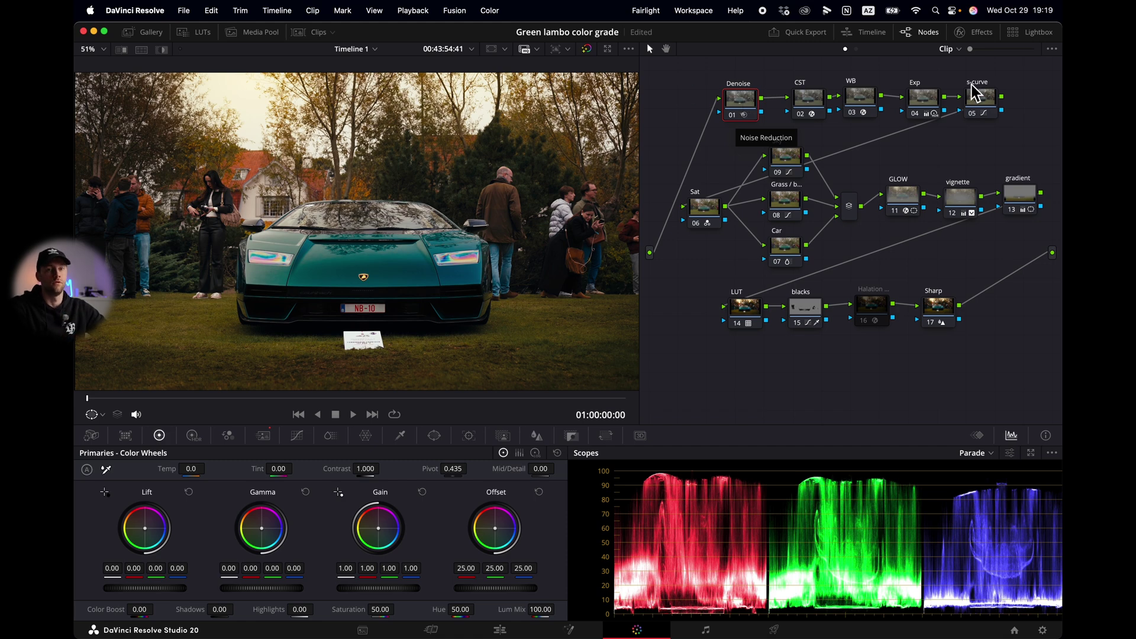
left_click(735, 116)
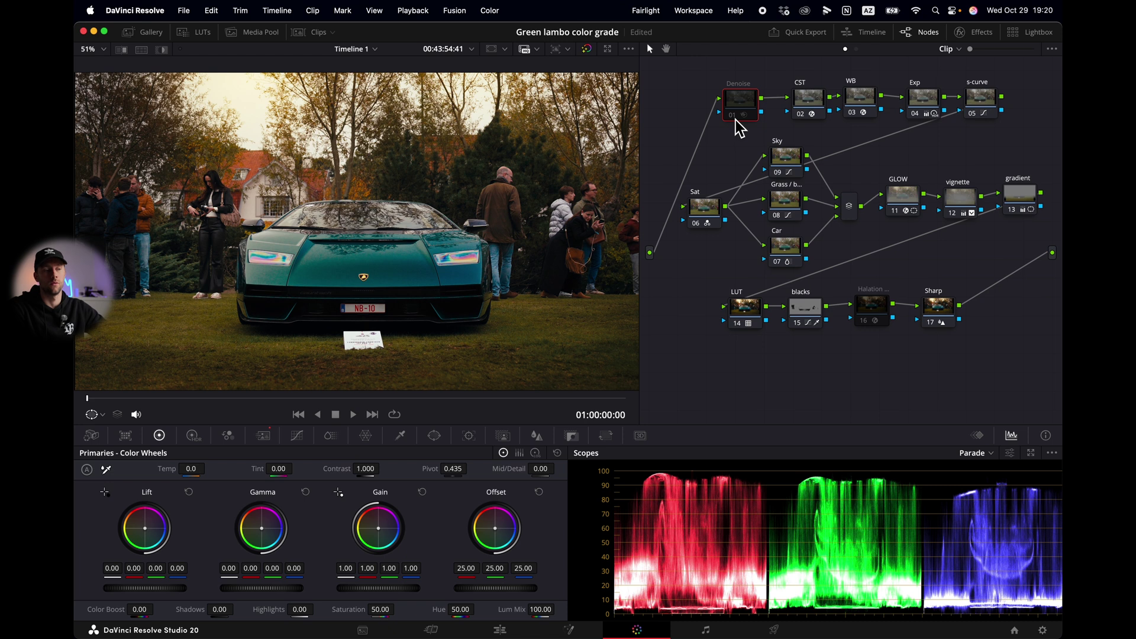